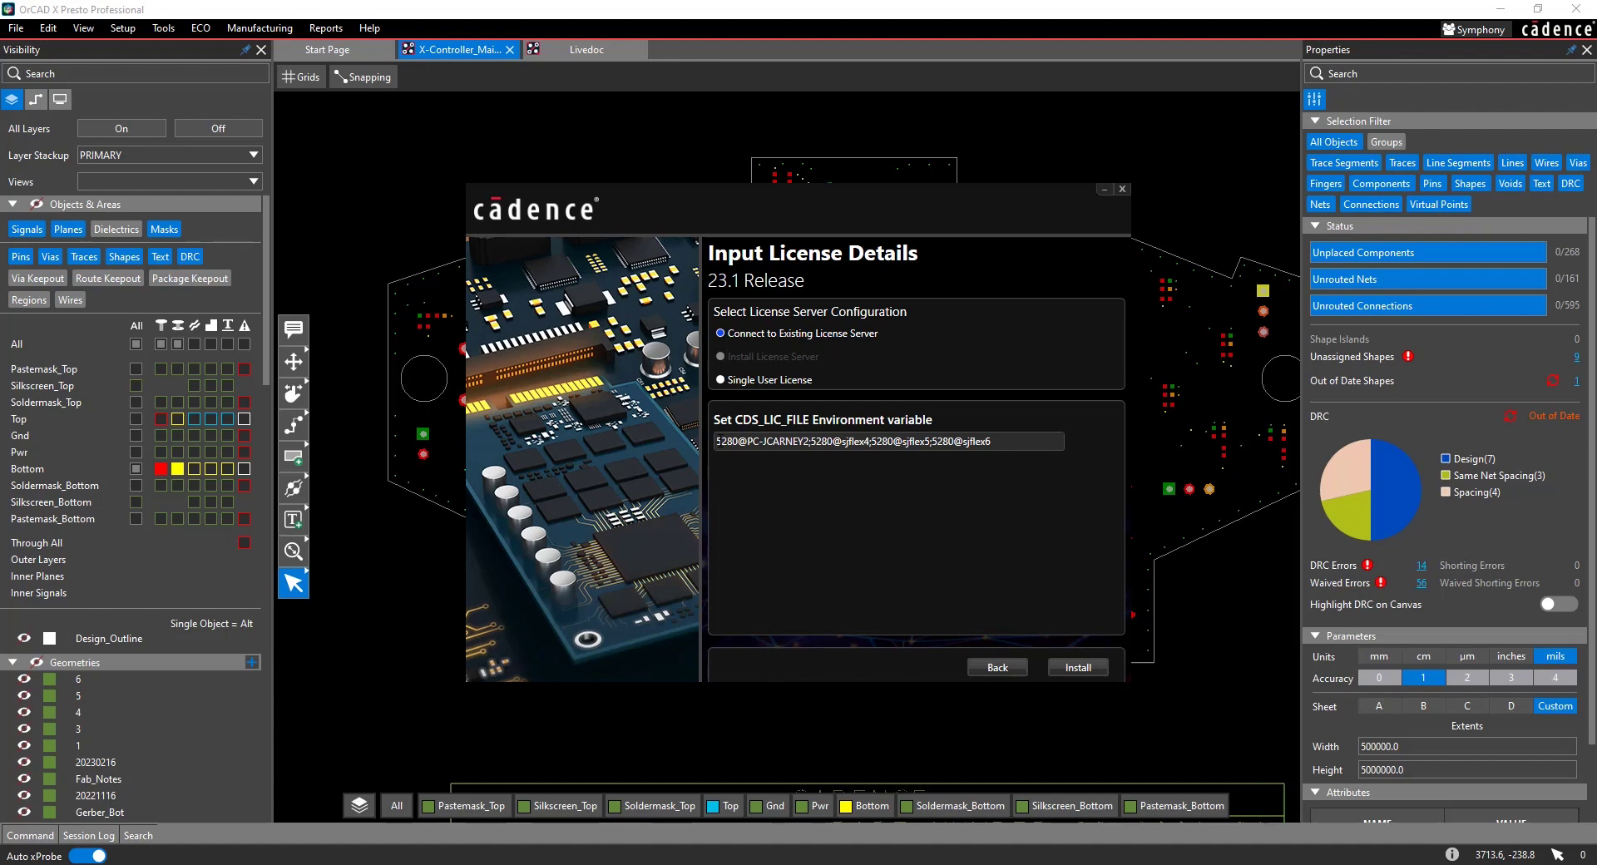
- Choose Single User License so the ems.cadence.com email and password fields appear
click(734, 383)
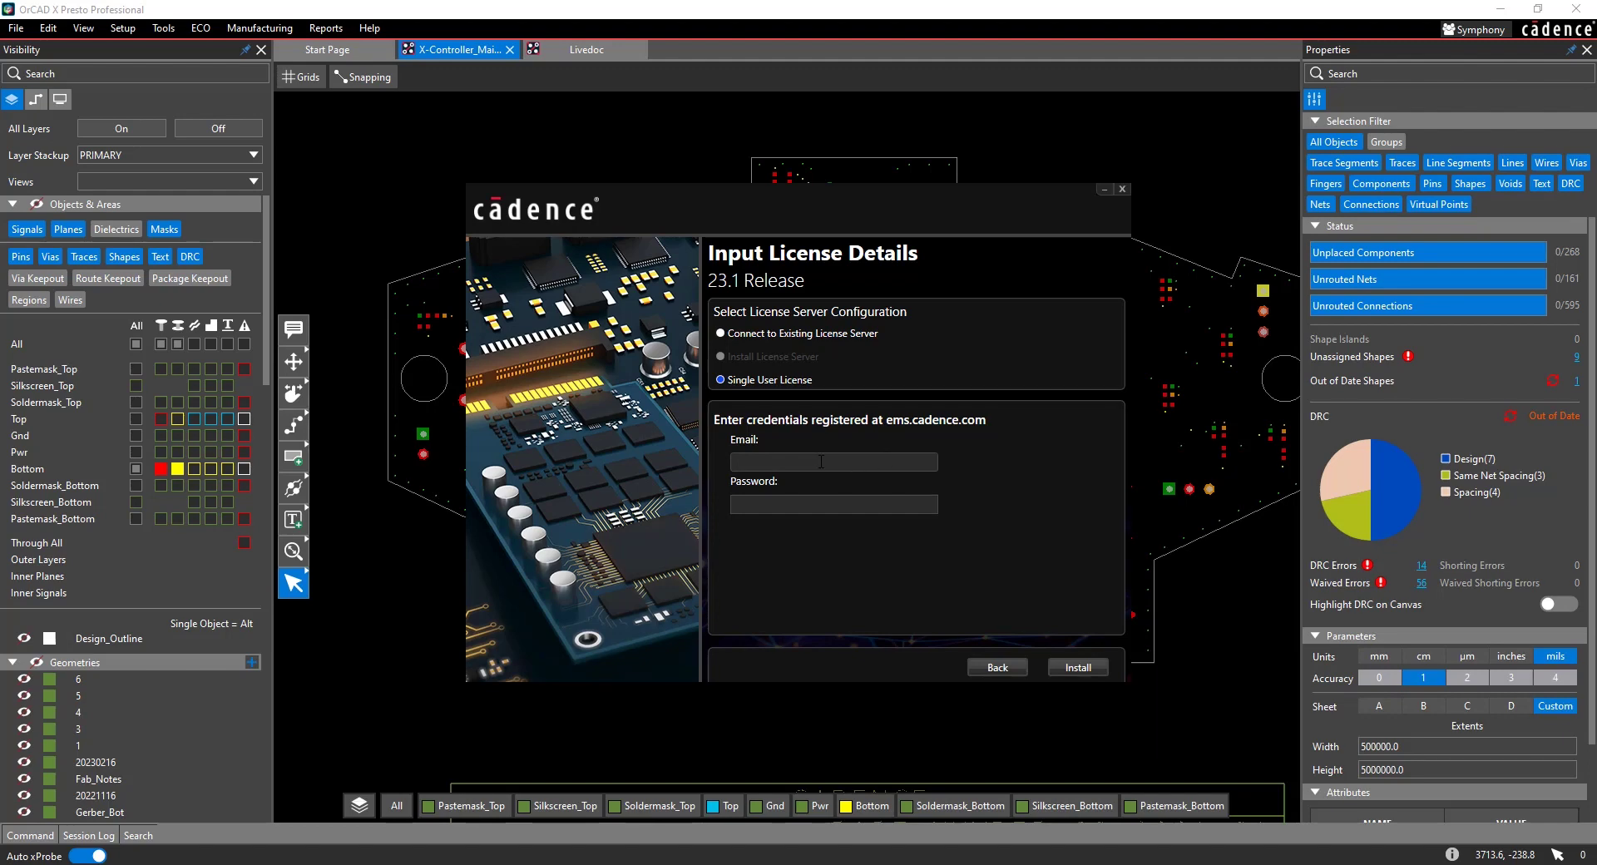
- Switch back to Connect to Existing License Server and highlight the local machine's CDS_LIC_FILE entry and host name
click(721, 334)
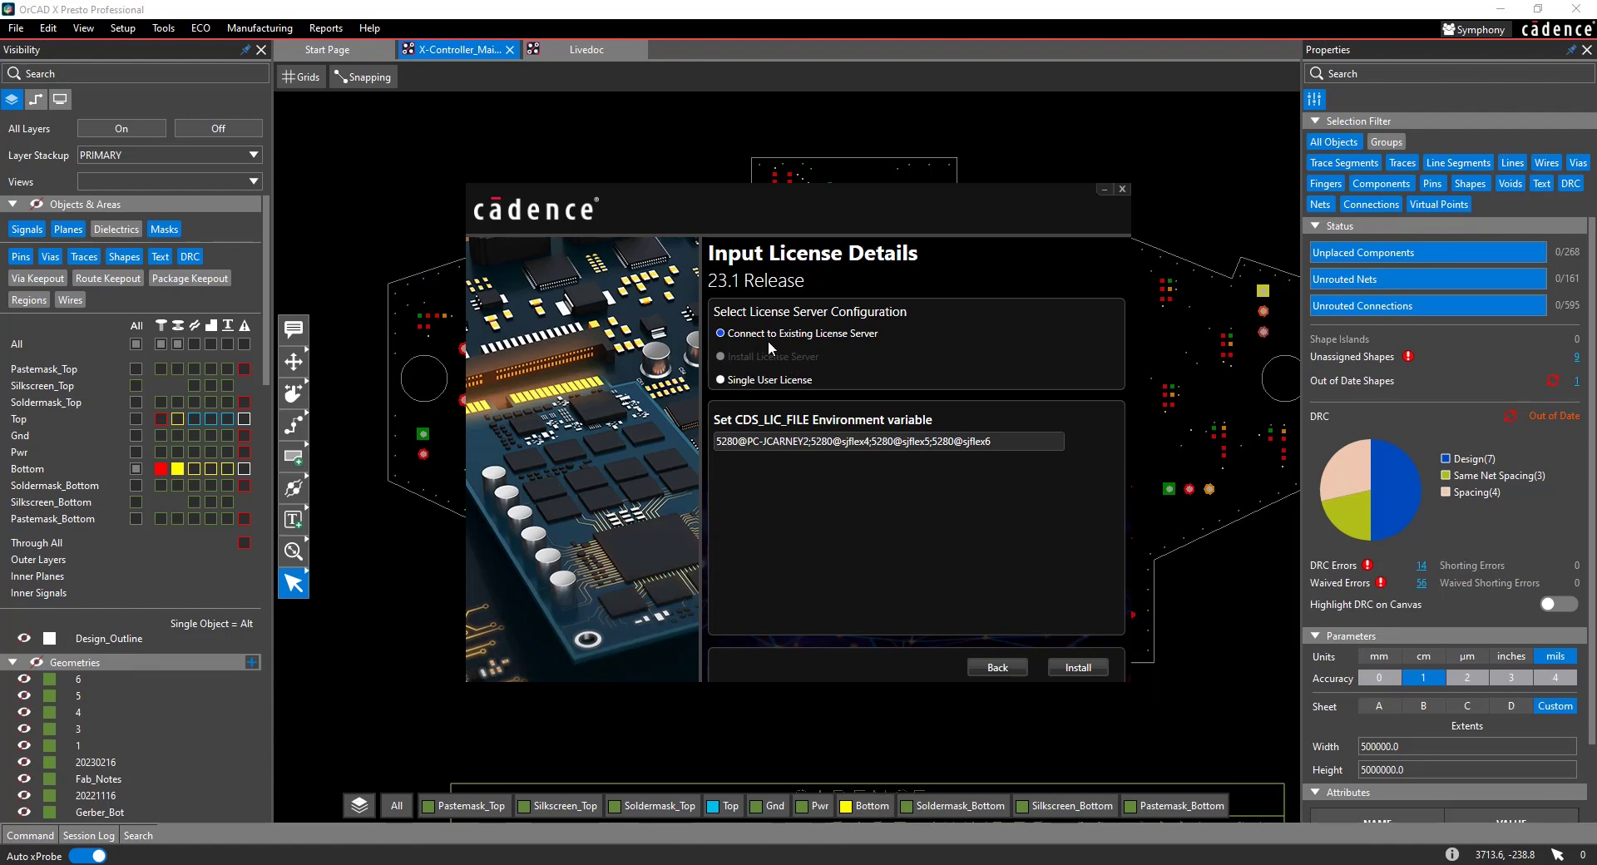
drag(808, 441, 716, 442)
click(732, 443)
drag(810, 443, 748, 449)
click(828, 443)
- Review the remaining CDS_LIC_FILE server entries, including 5280@sjflex6, then bring up the Environment Variables dialog
drag(808, 443, 716, 443)
click(832, 441)
drag(1002, 442, 932, 441)
click(919, 440)
key(ctrl+a)
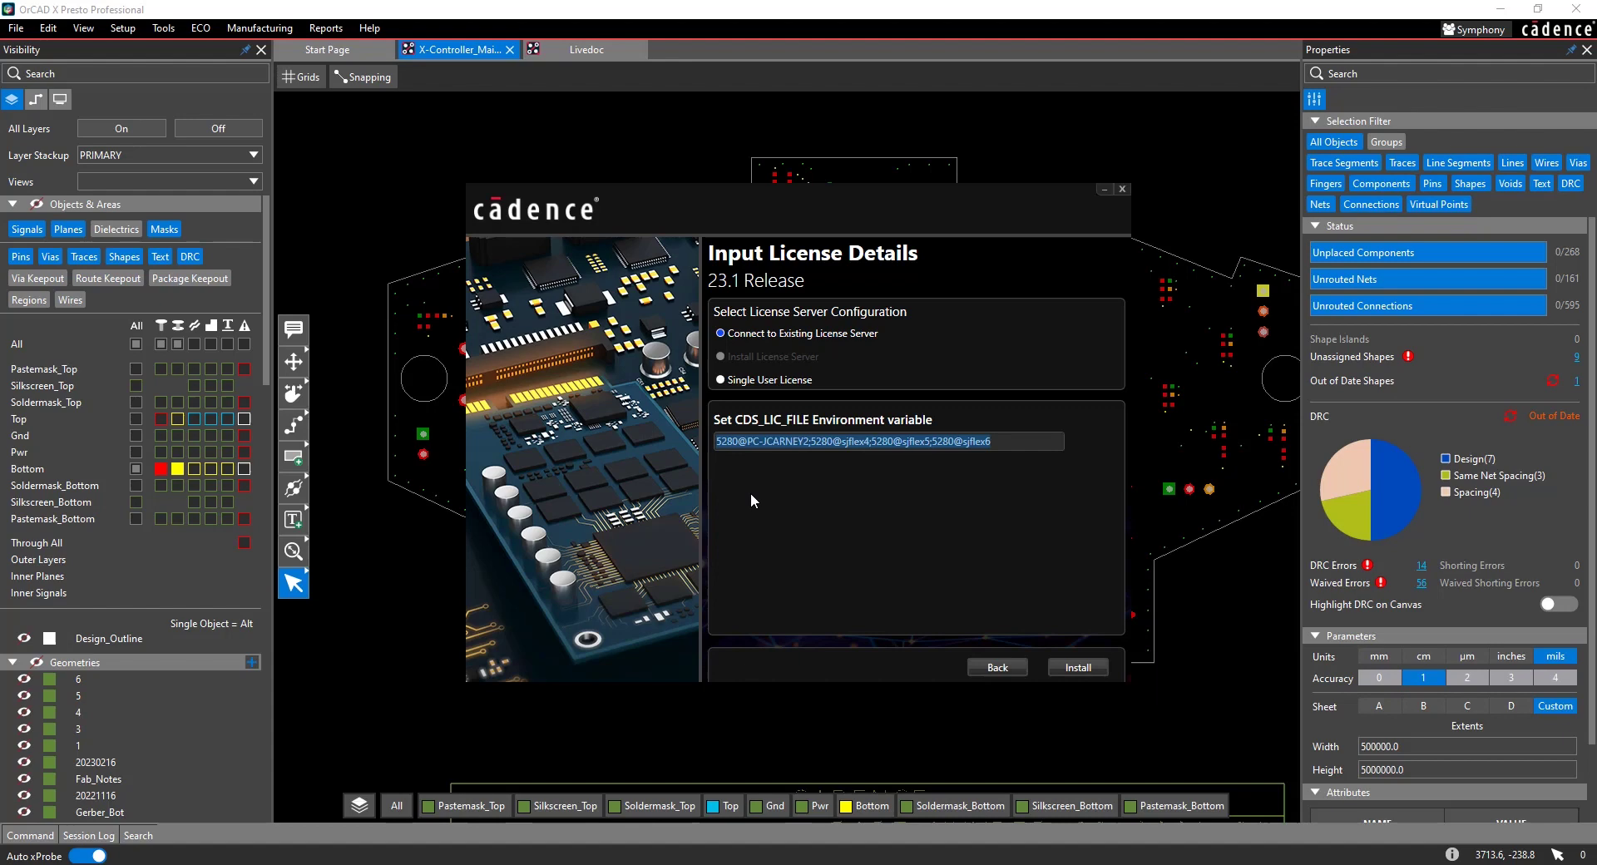
drag(806, 442, 742, 359)
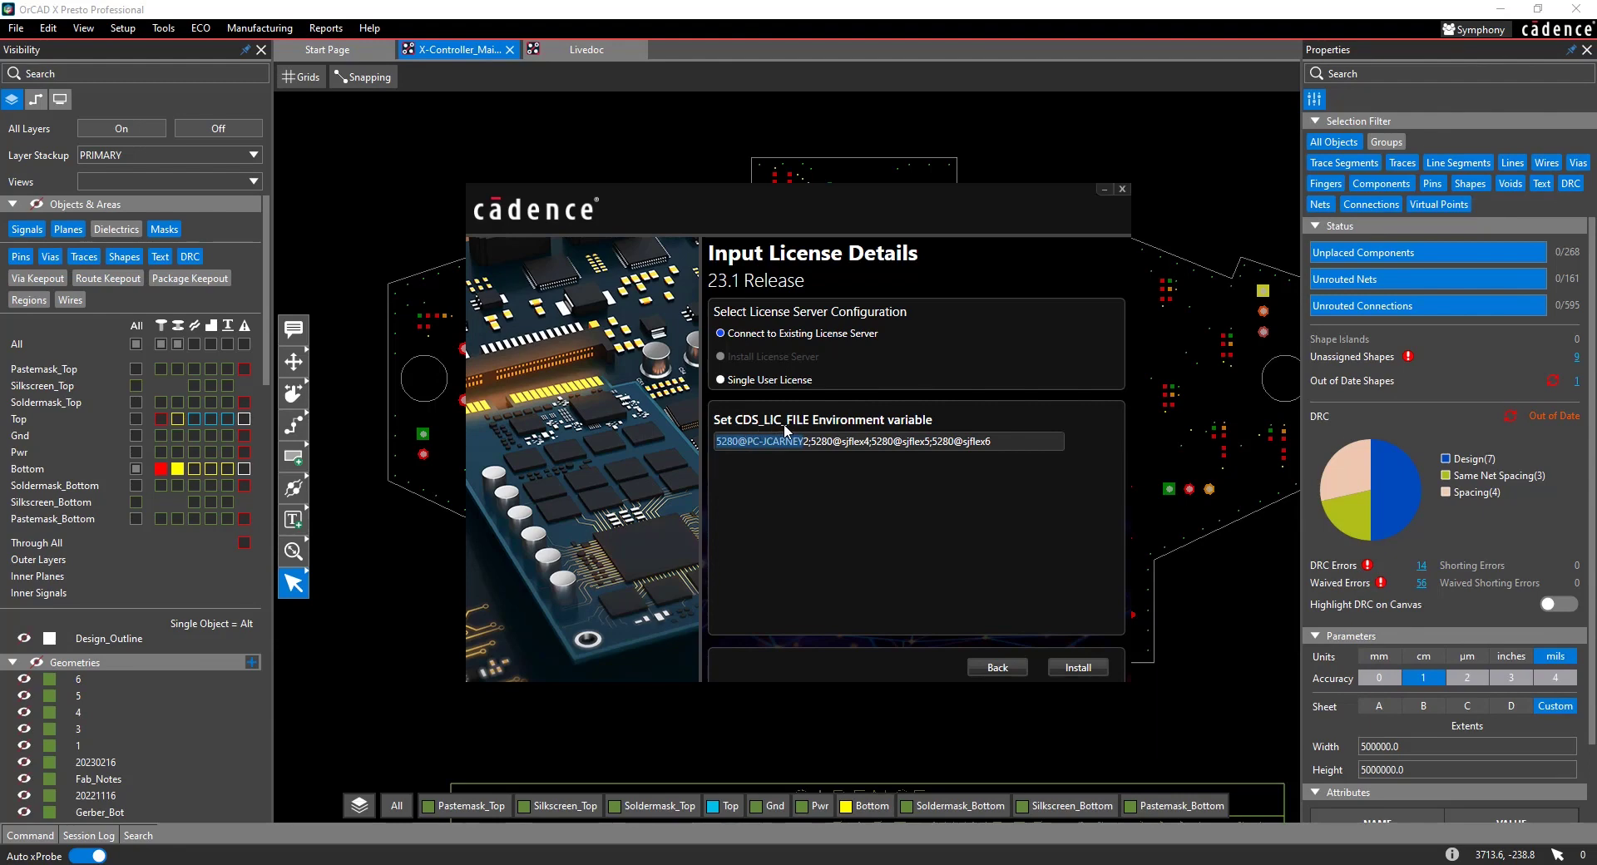
key(alt+Tab)
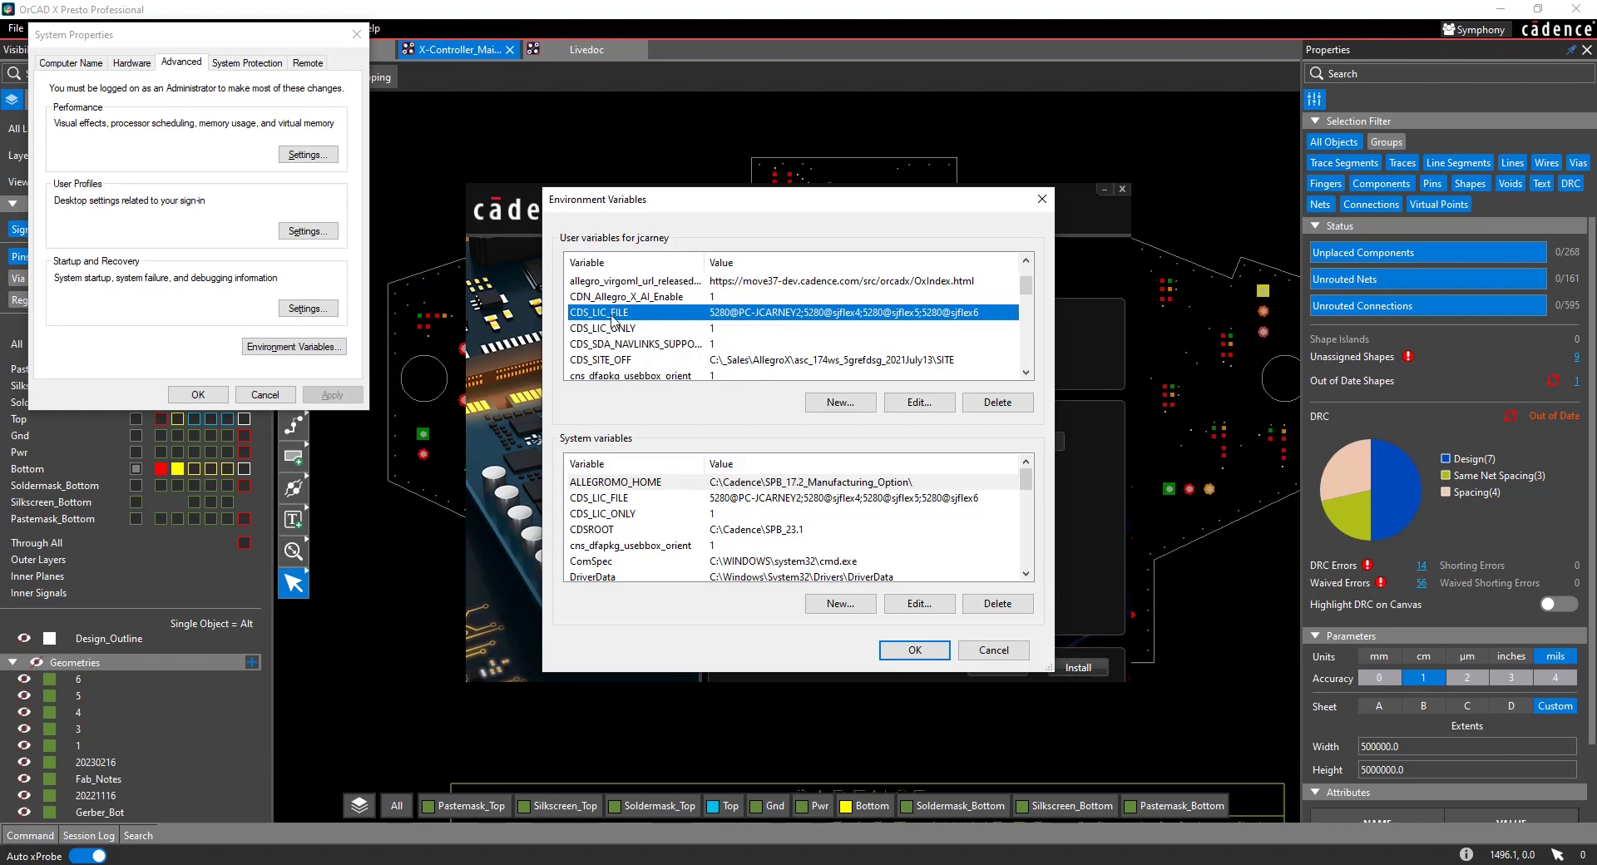
click(919, 402)
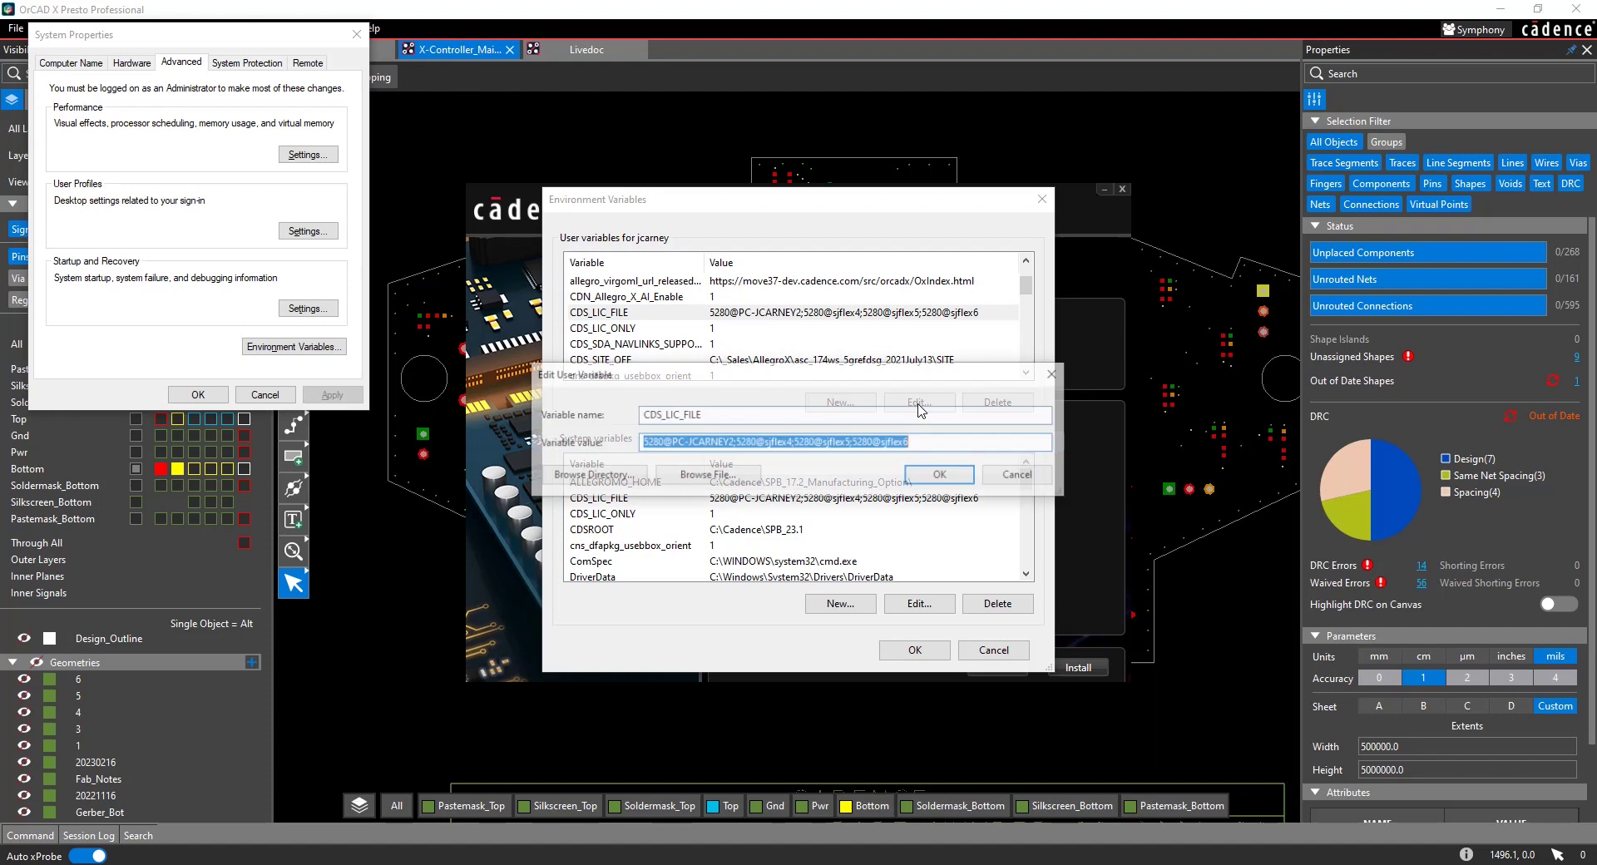
click(734, 443)
drag(734, 444, 615, 446)
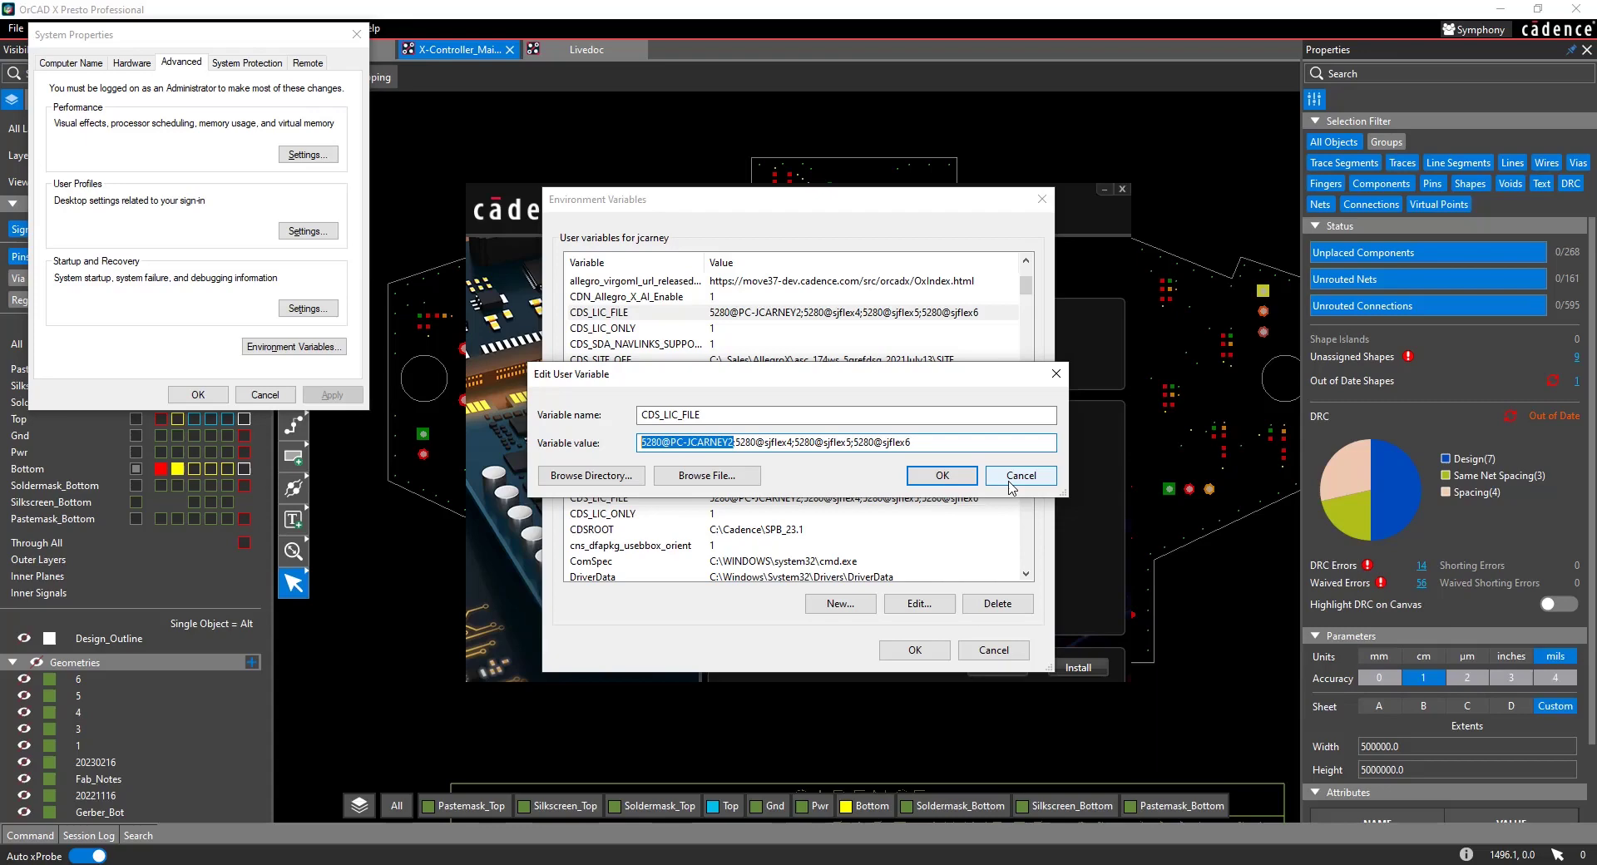
drag(733, 442, 639, 442)
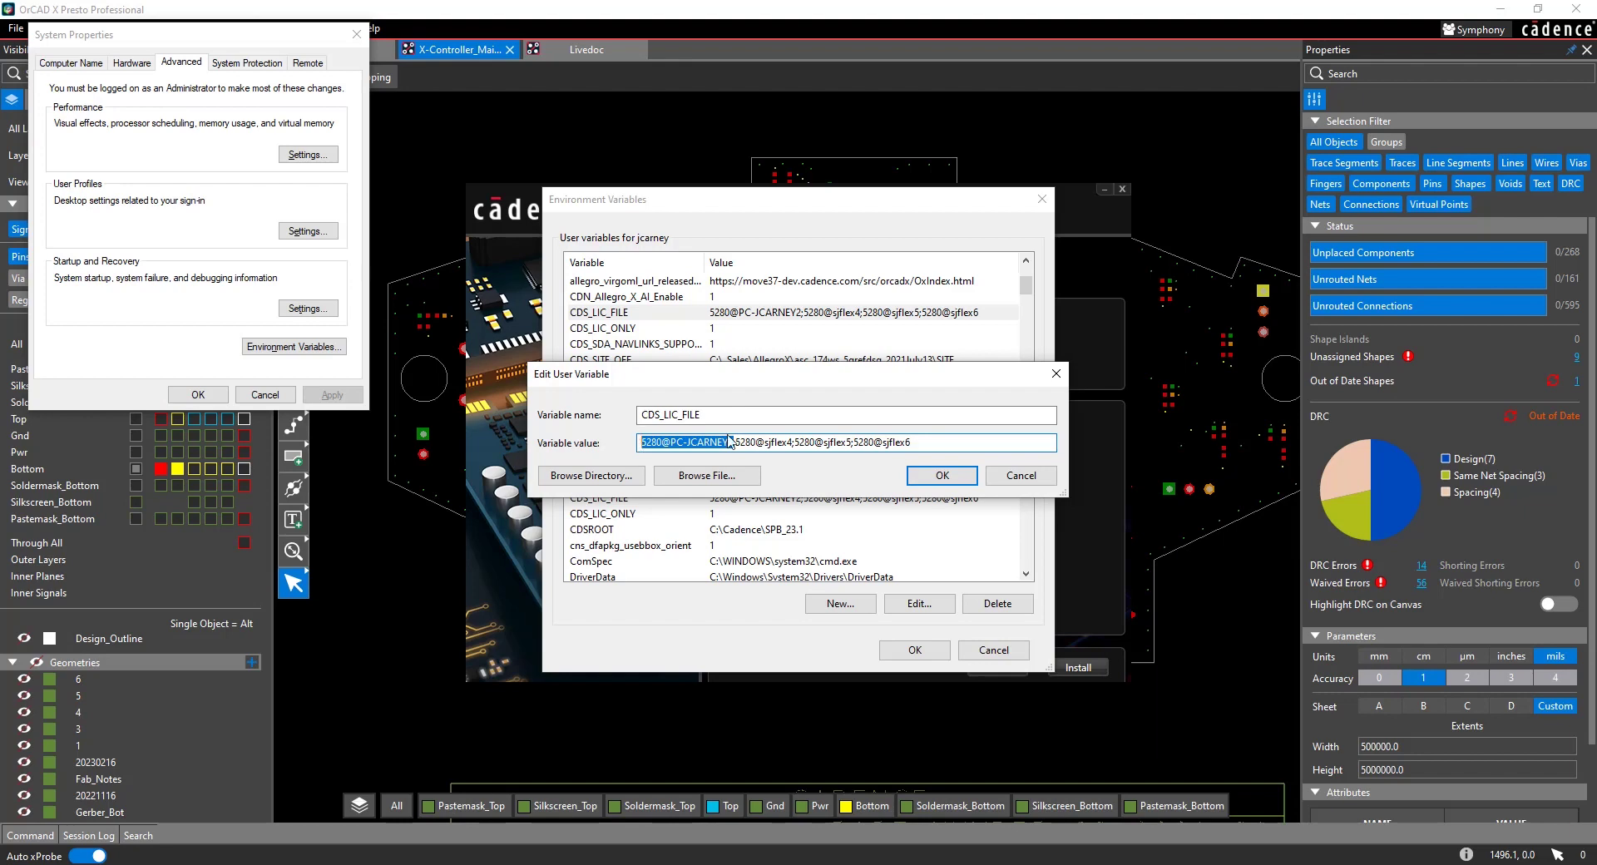
click(1021, 475)
- Bring the C:\Cadence\LicenseManager folder forward to locate license.dat
key(alt+Tab)
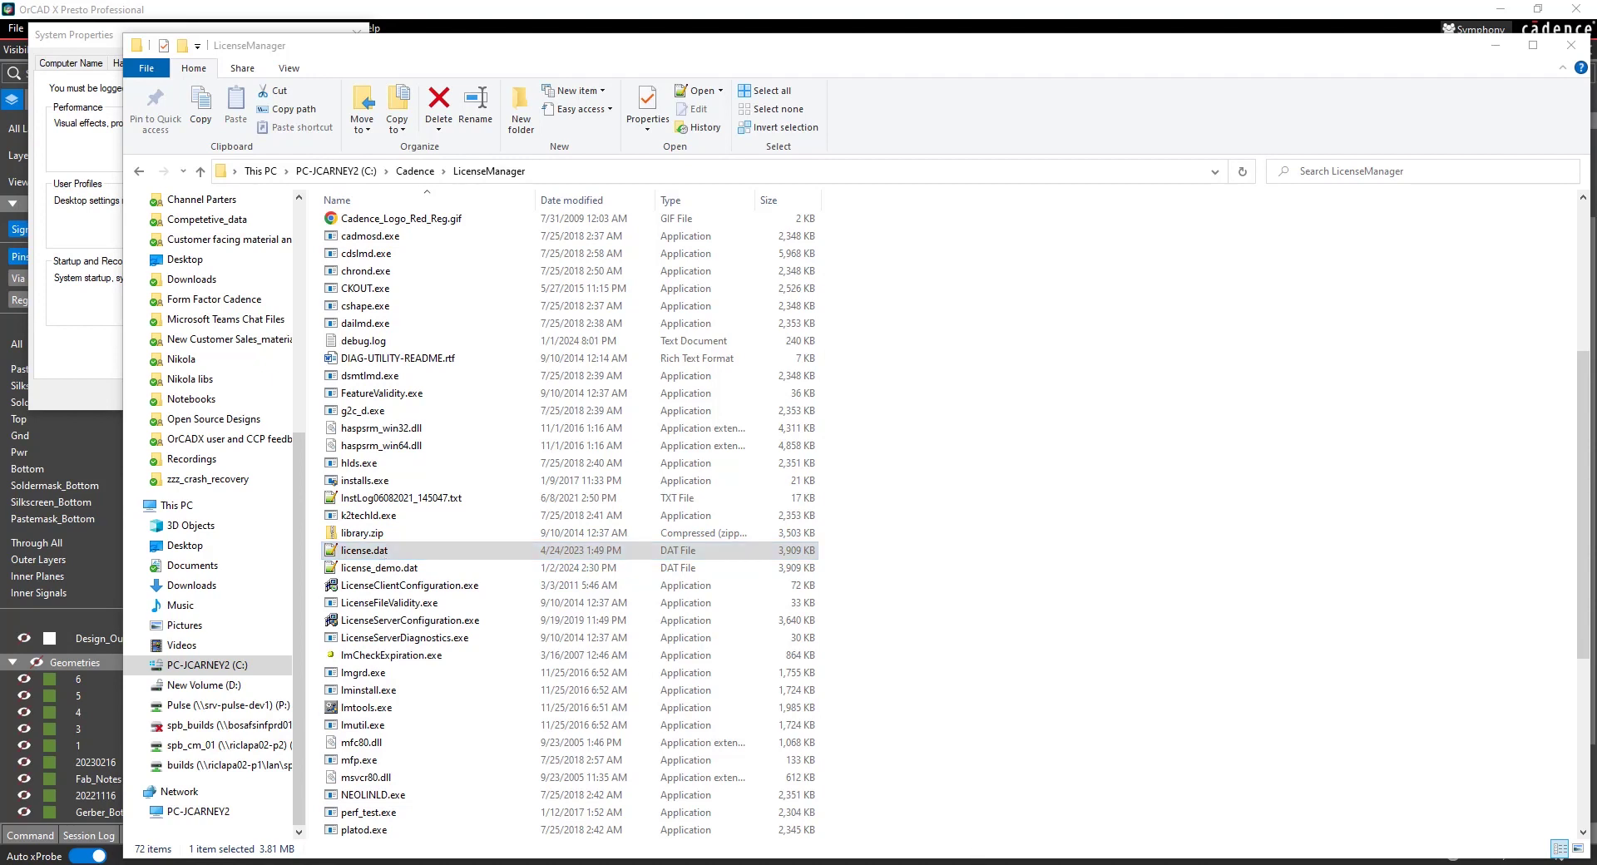
scroll(931, 757, down, 14)
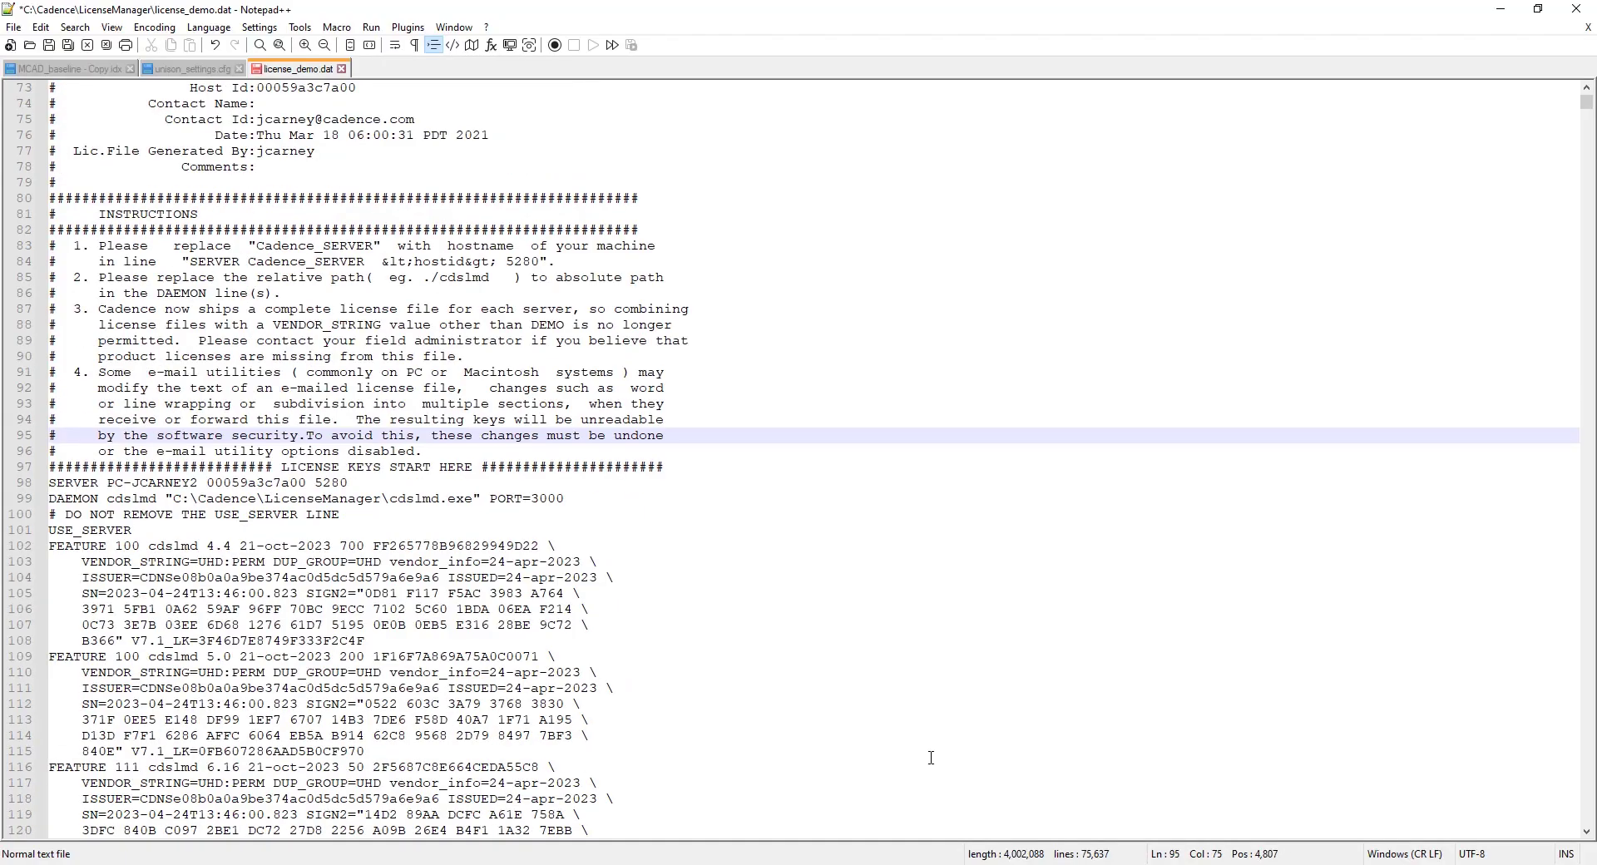
scroll(931, 757, up, 15)
scroll(931, 757, down, 5)
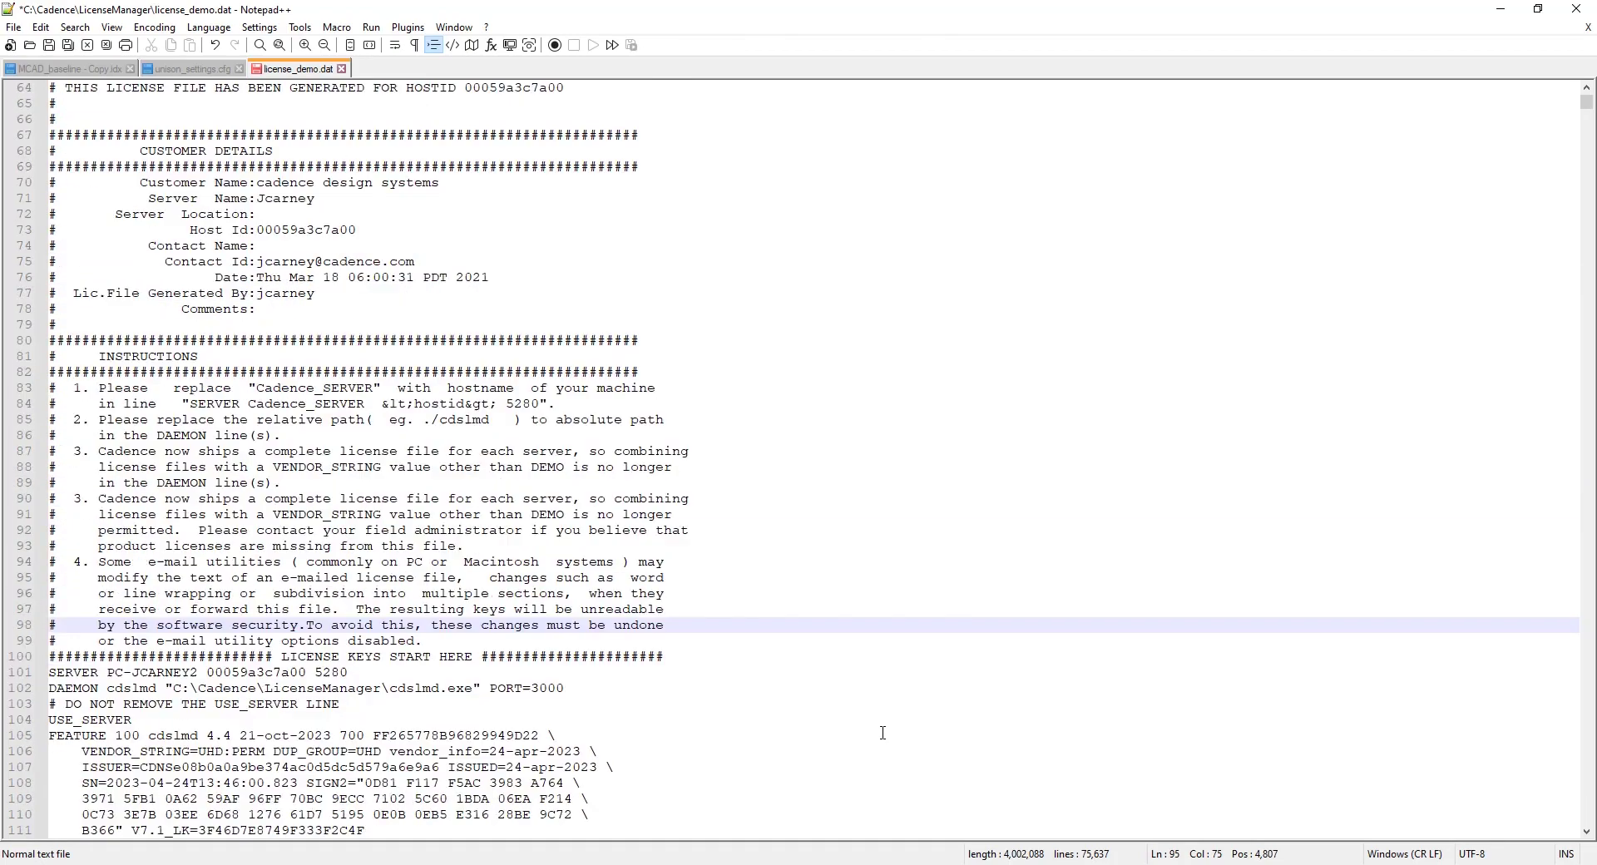
drag(177, 549, 348, 593)
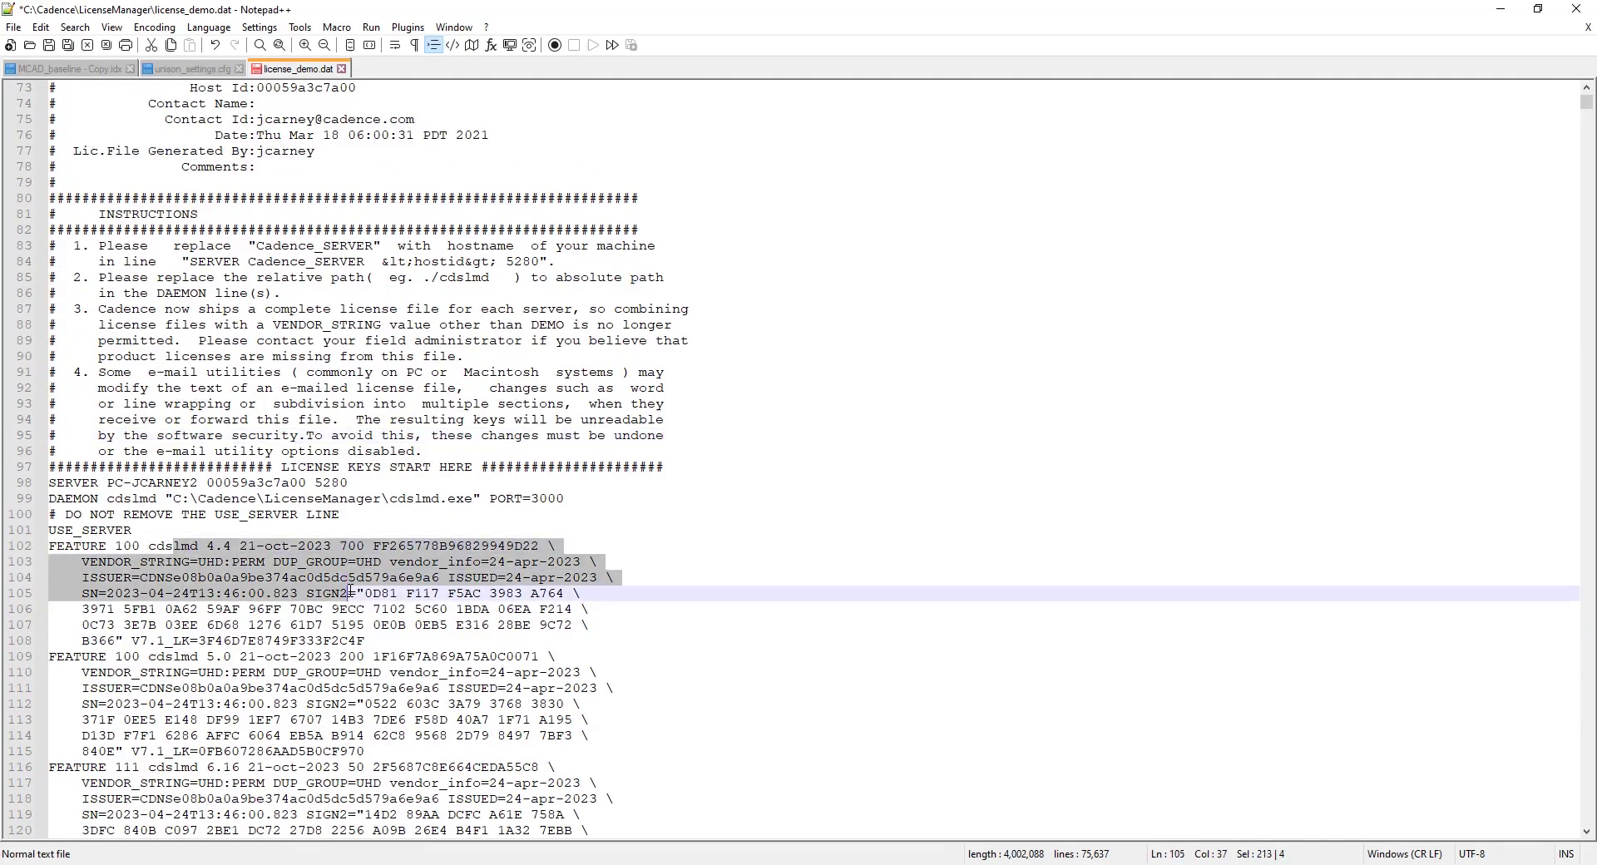
scroll(350, 608, down, 3)
scroll(350, 608, up, 4)
scroll(350, 609, down, 9)
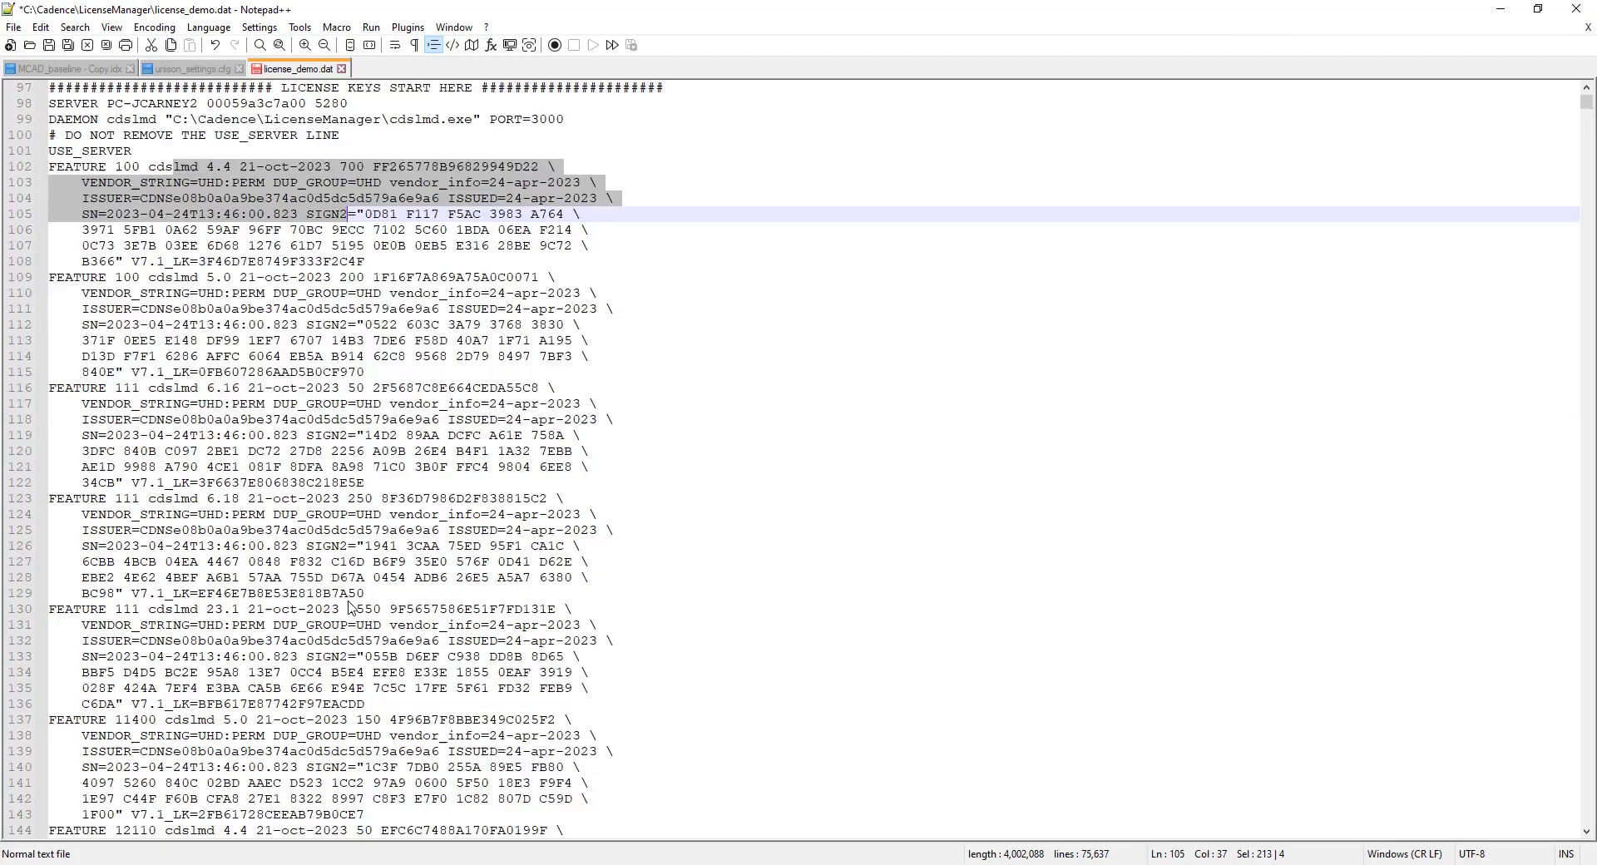
scroll(350, 608, up, 4)
click(134, 376)
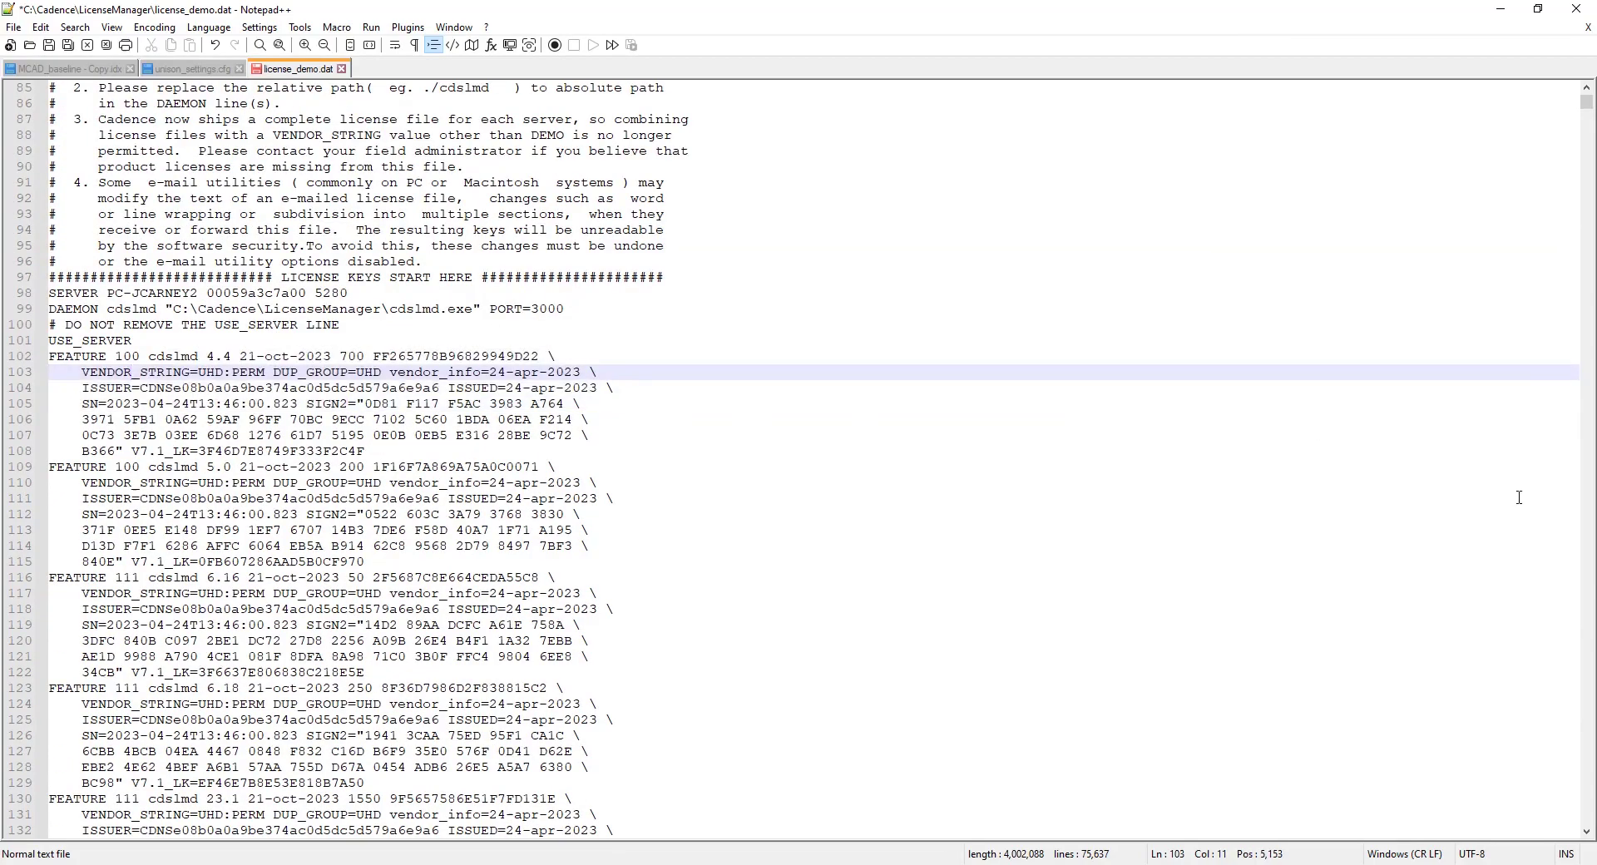
drag(1587, 101, 1591, 763)
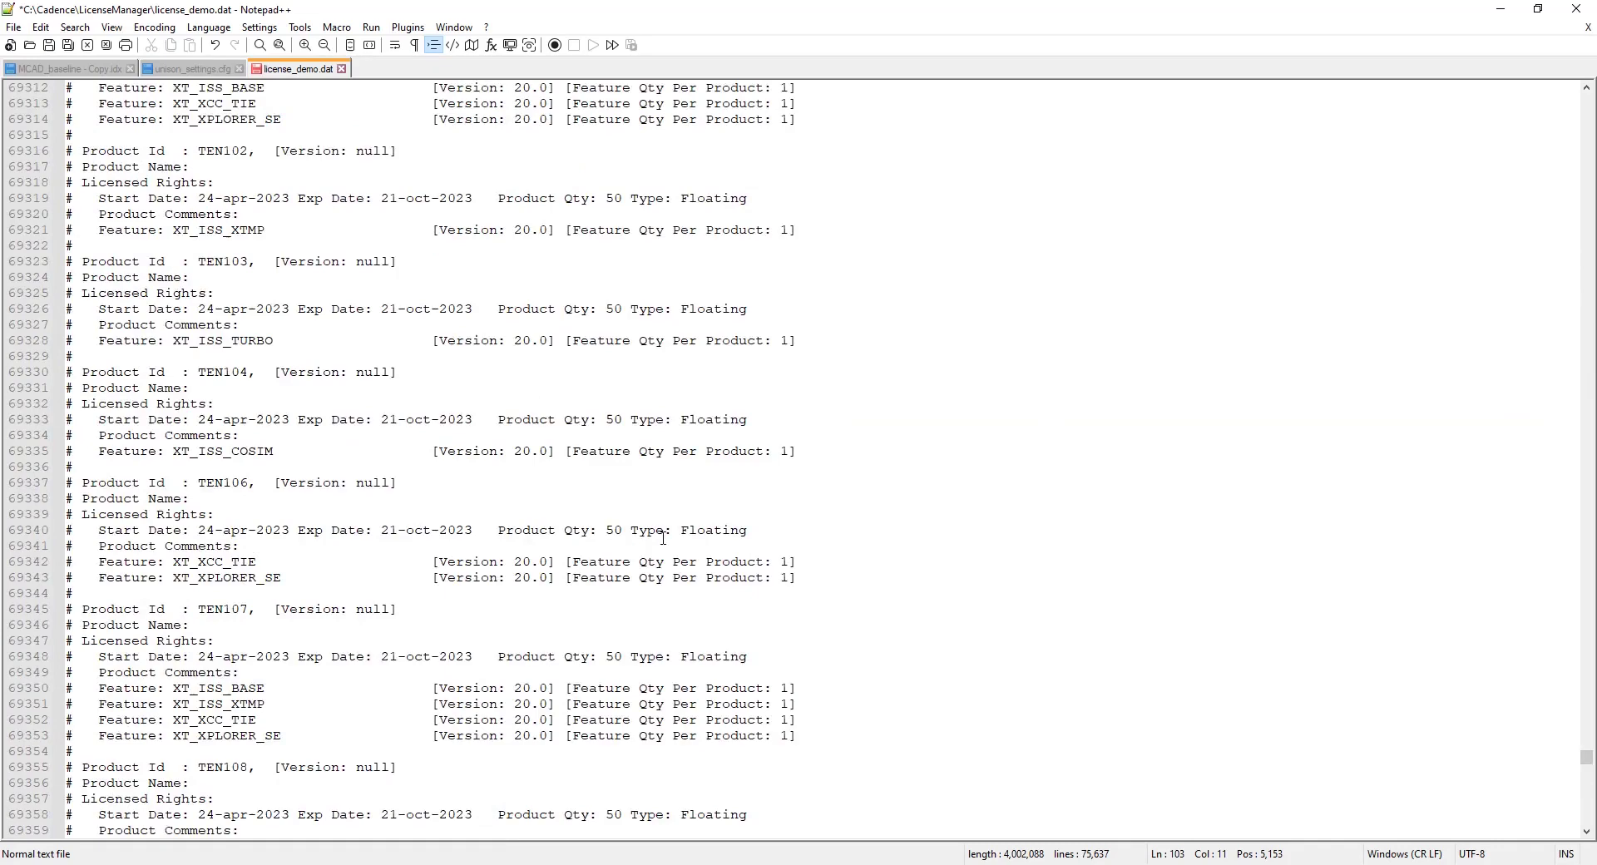
drag(81, 499, 154, 557)
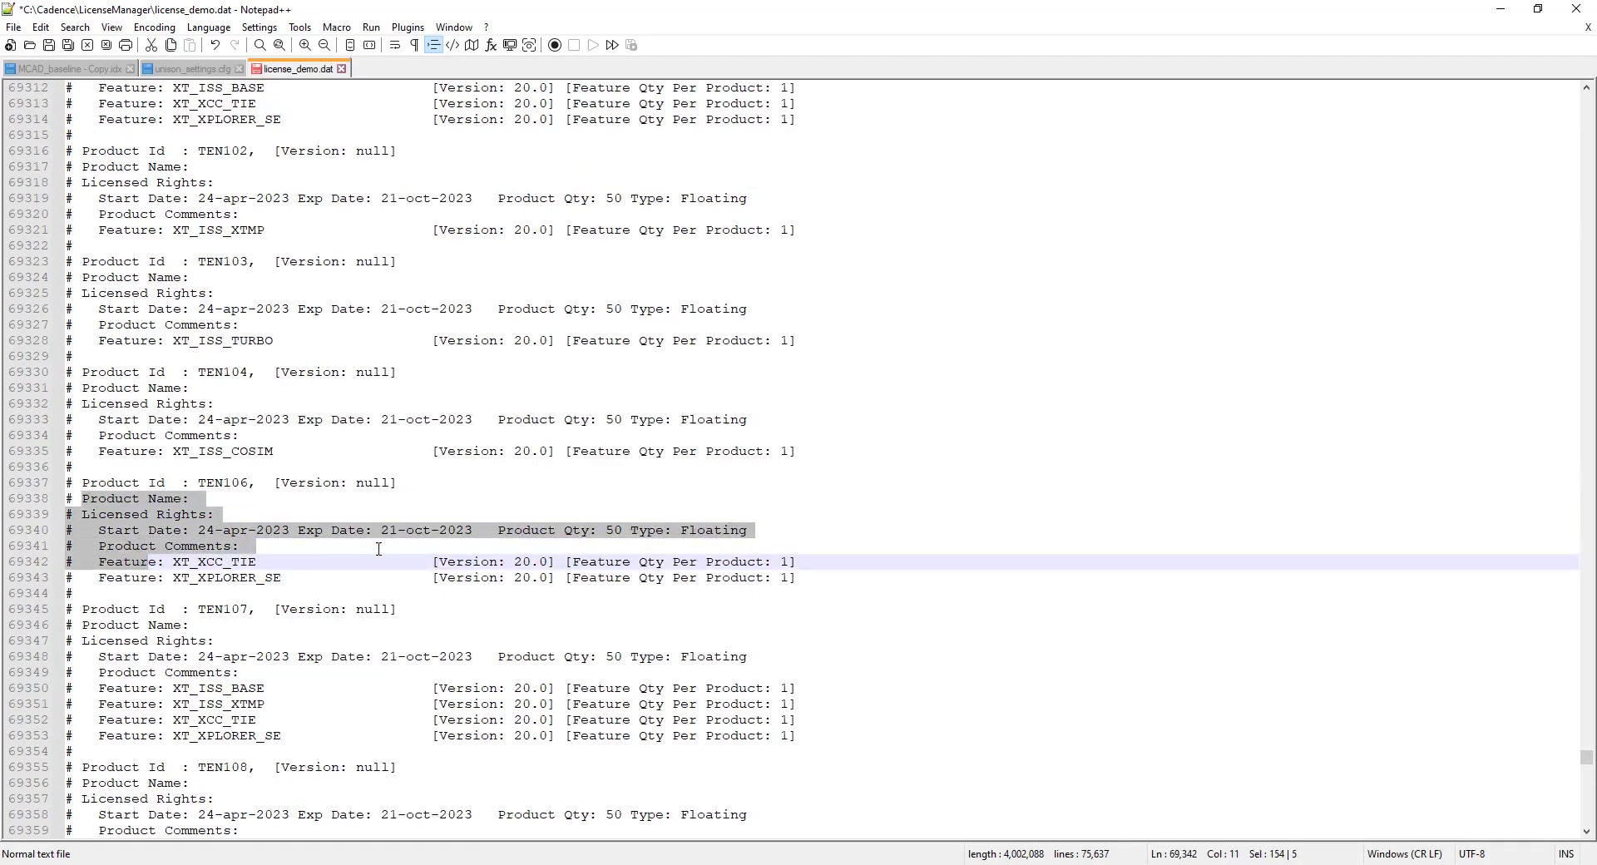
scroll(379, 549, up, 20)
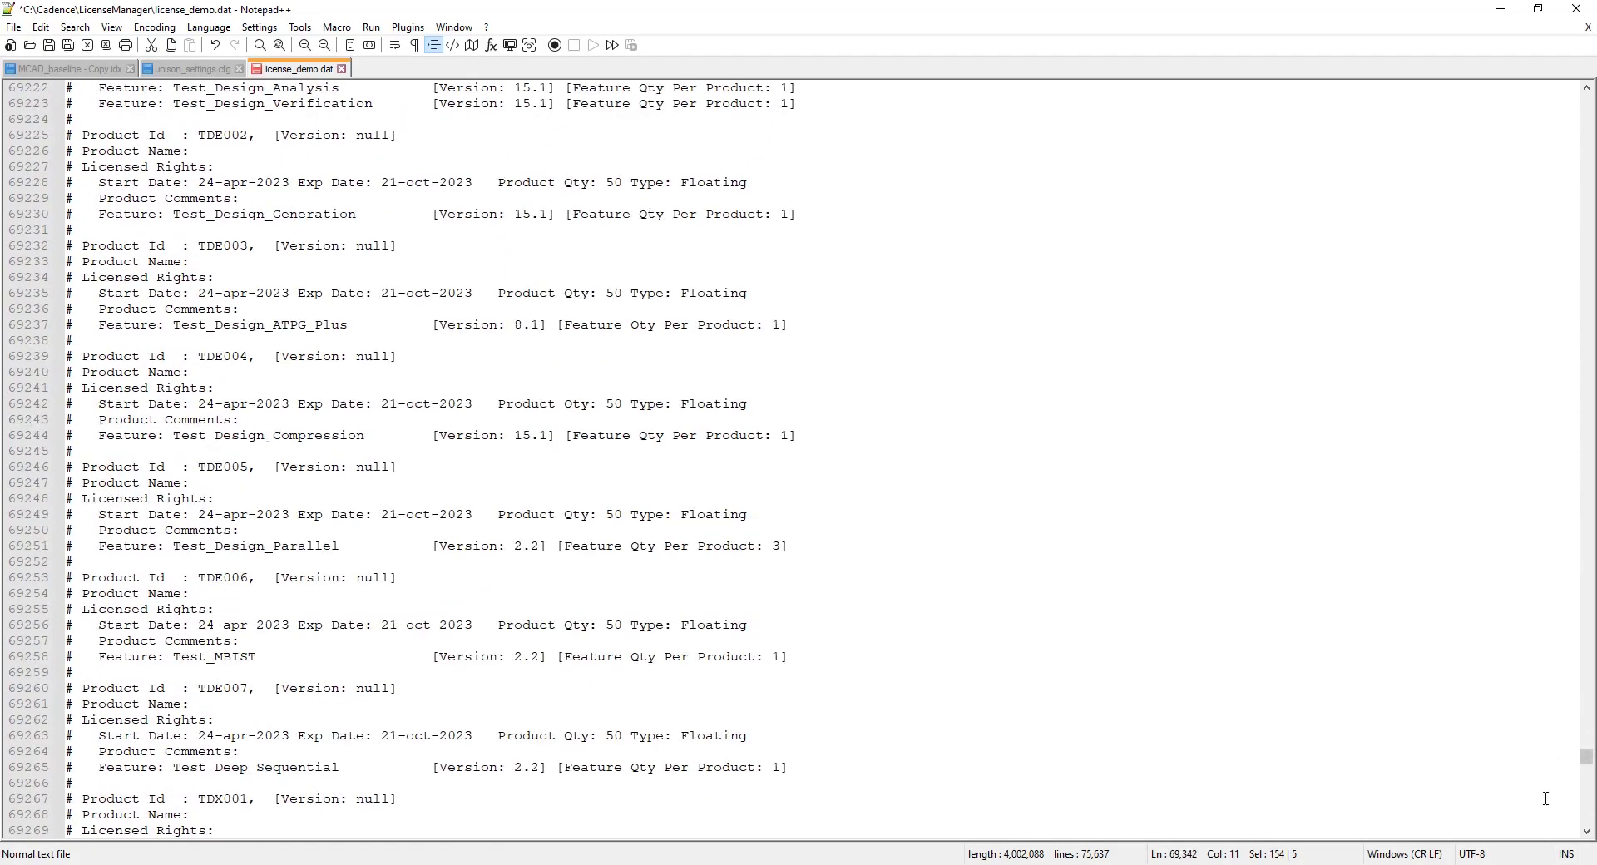
drag(1586, 759, 1586, 100)
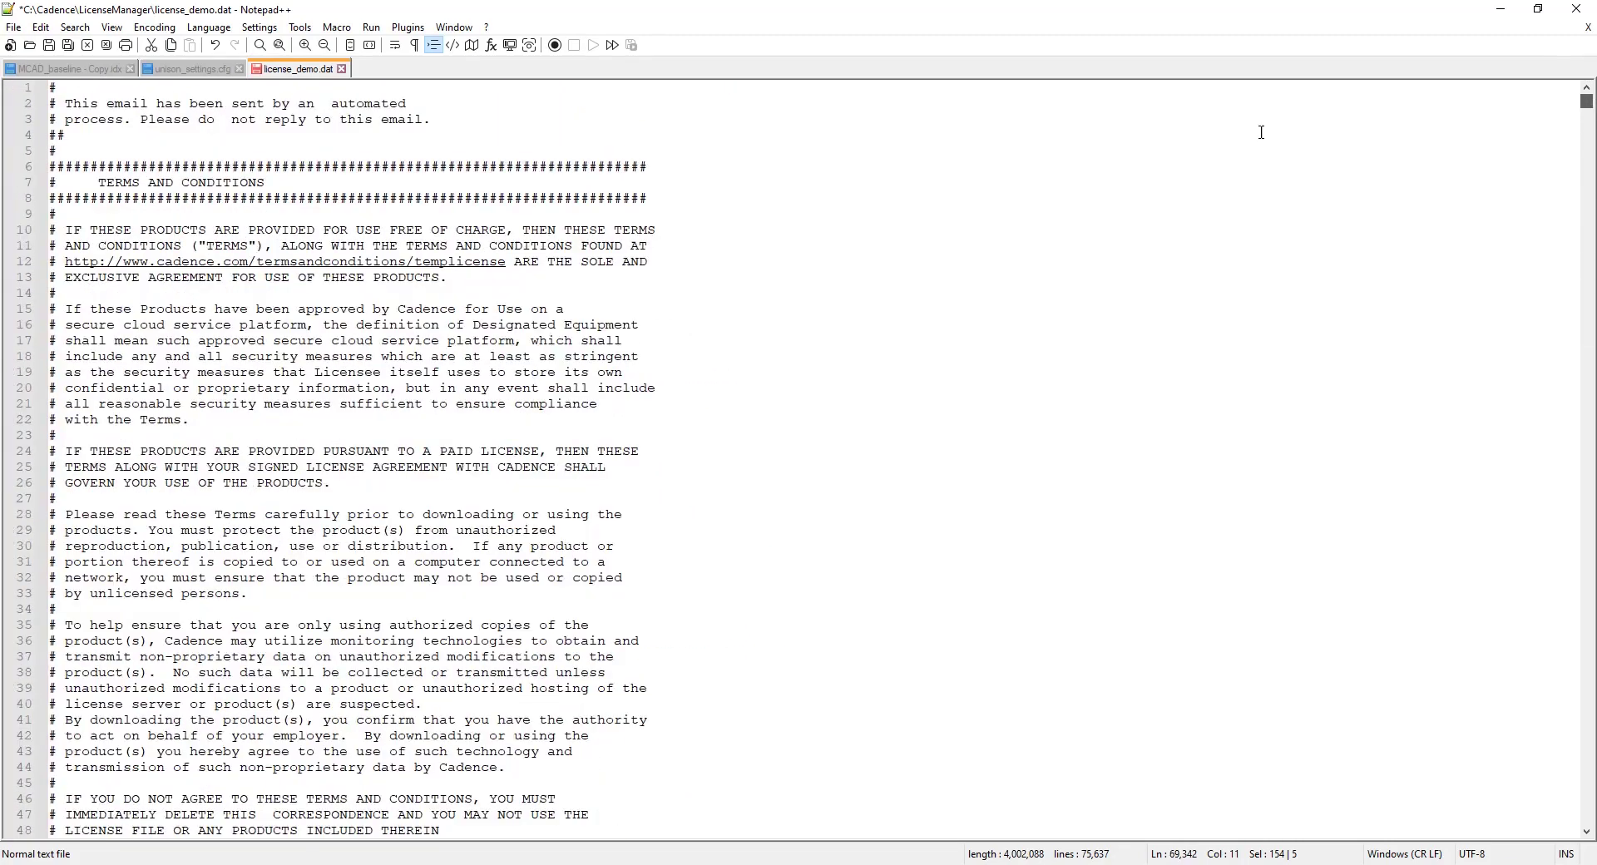
scroll(559, 630, down, 16)
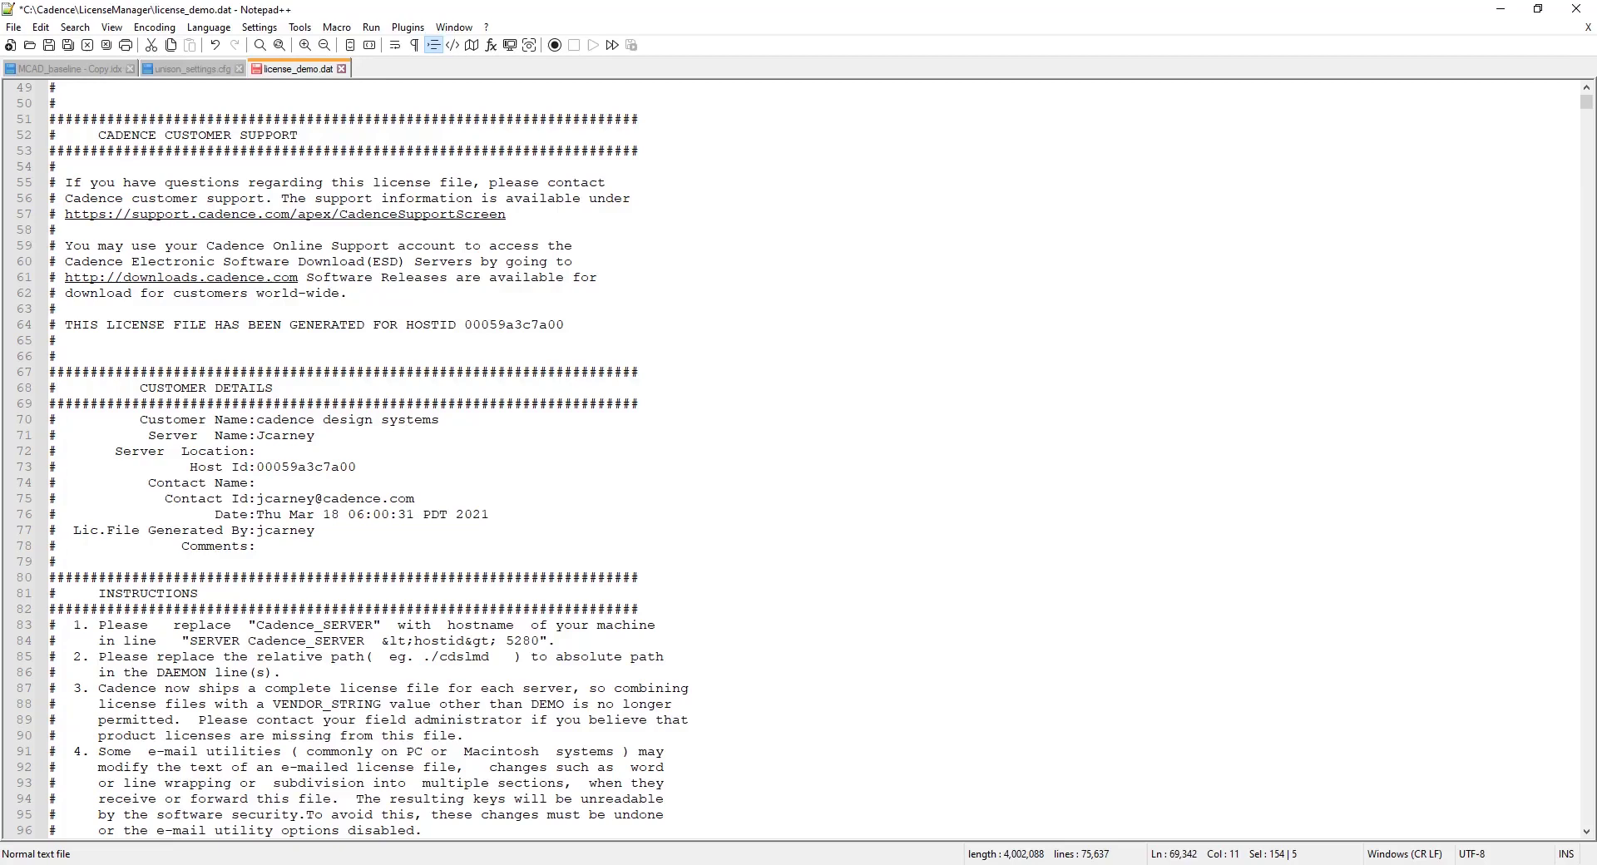
key(alt+Tab)
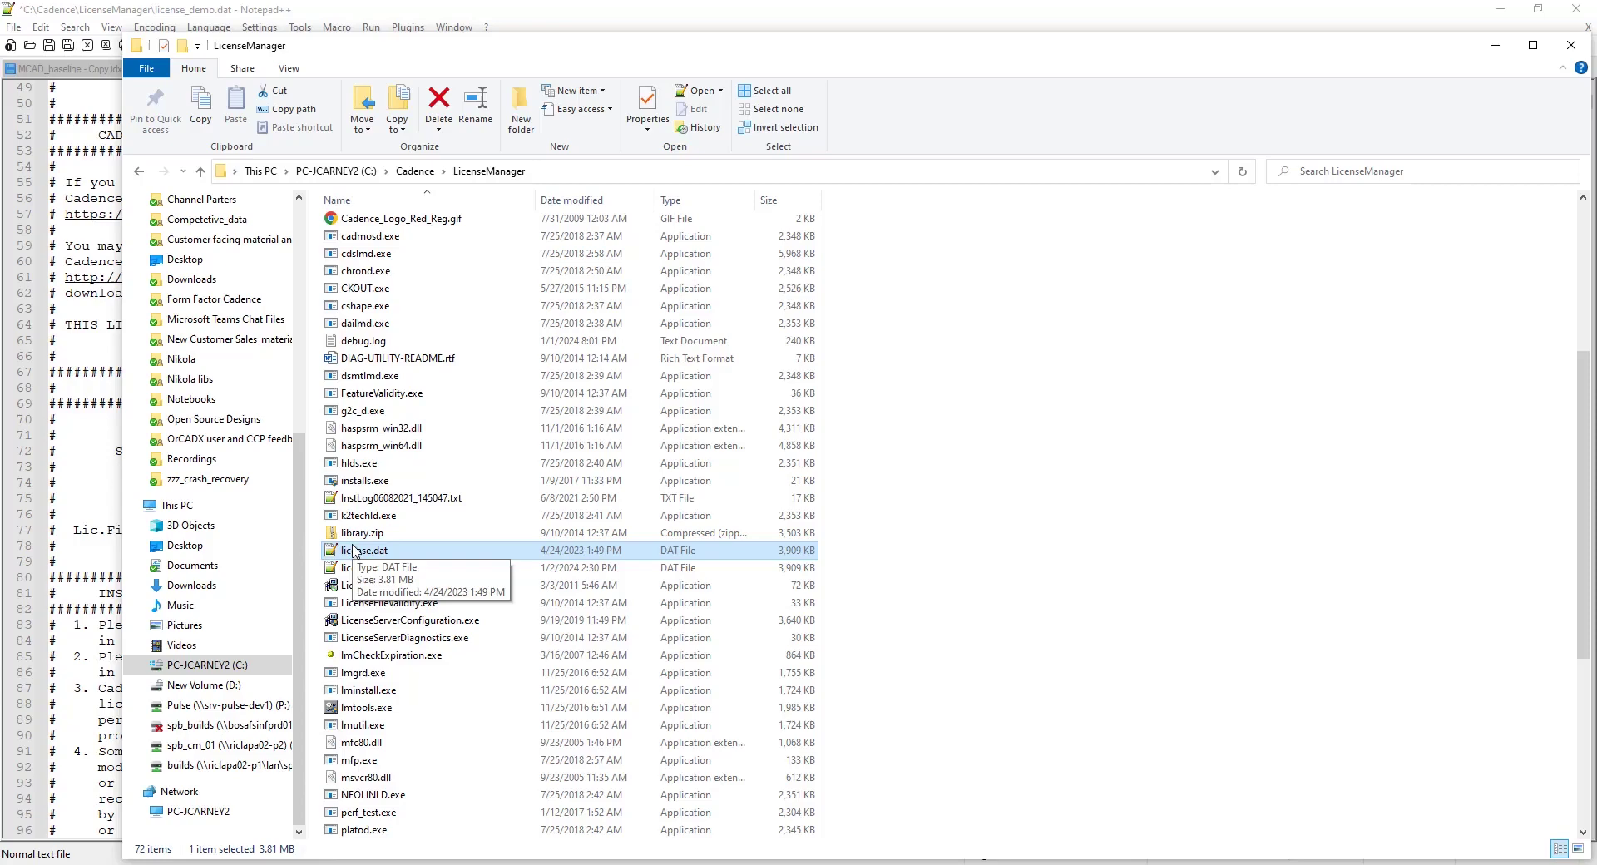
click(83, 480)
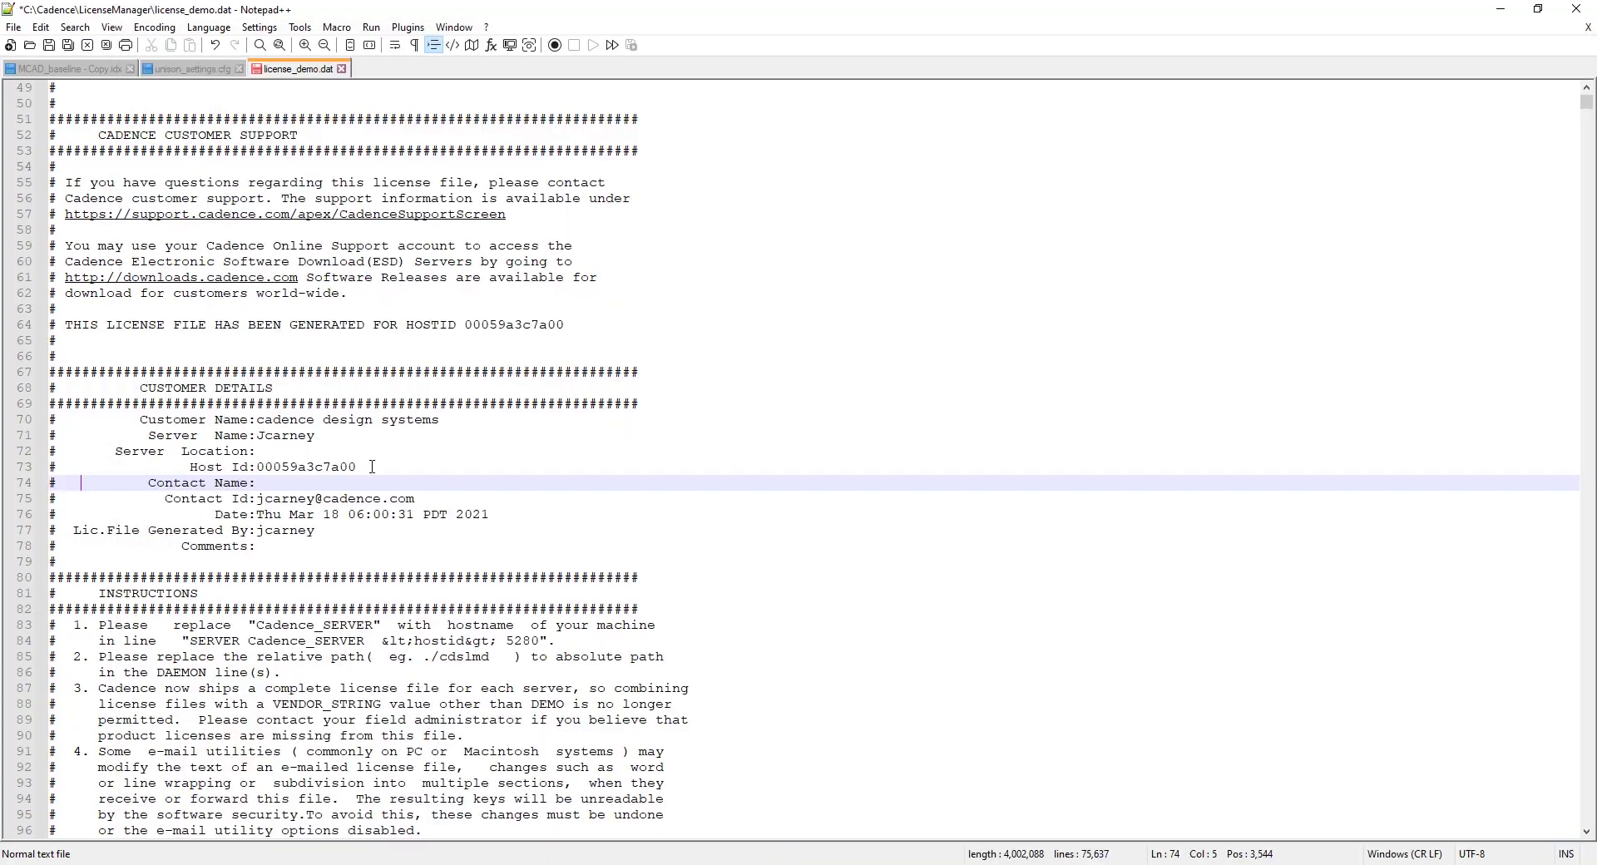
- Select host ID 00059a3c7a00 in license_demo.dat so its matches highlight, then switch to the ipconfig output
scroll(467, 450, up, 3)
scroll(467, 449, down, 2)
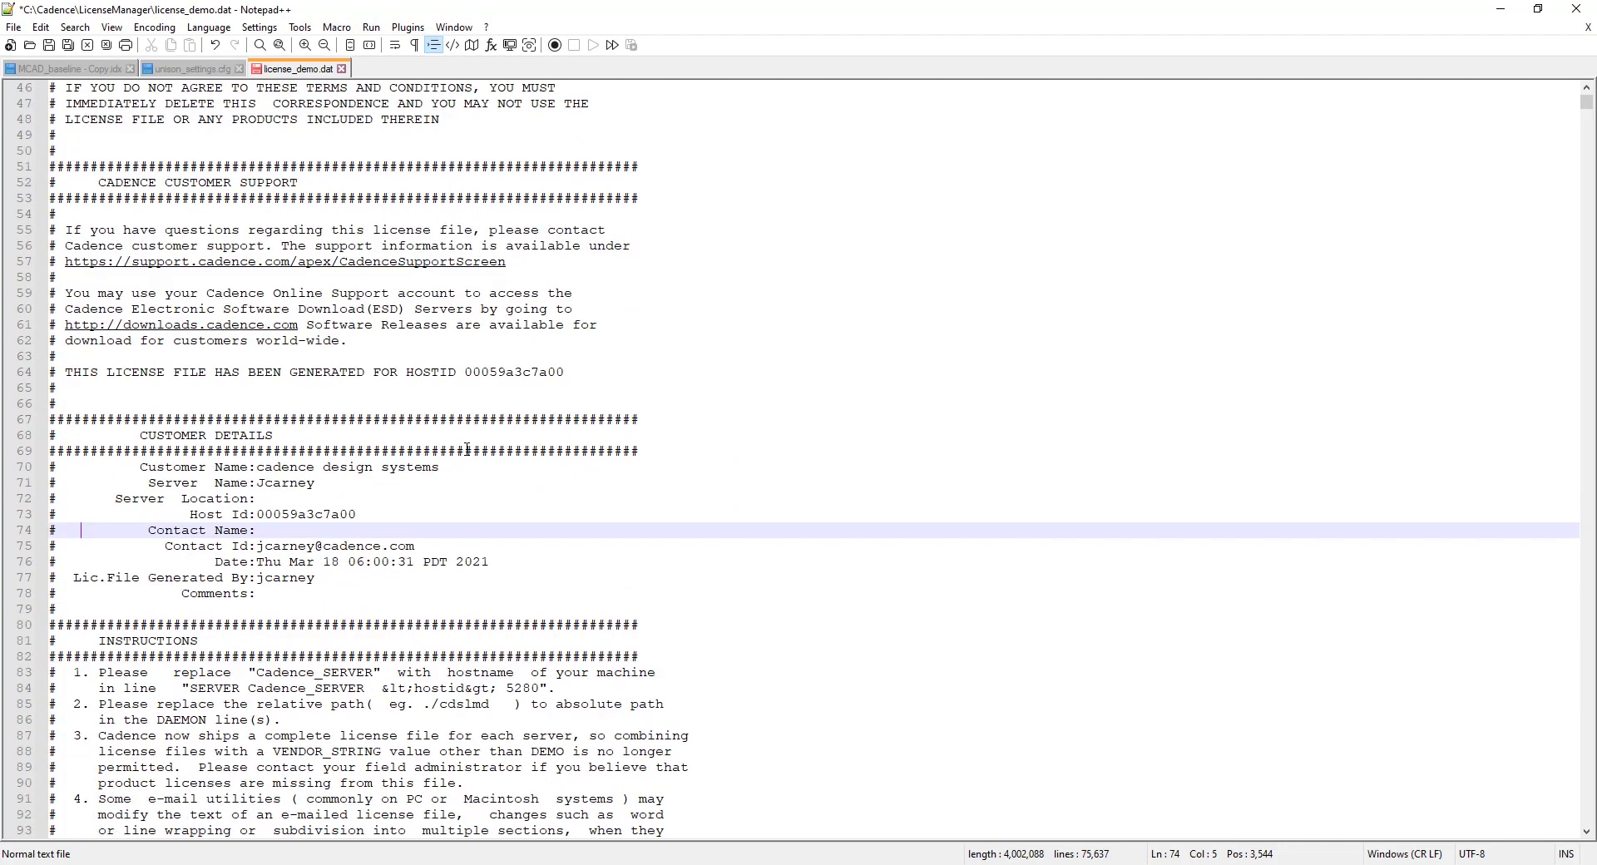
drag(361, 514, 257, 516)
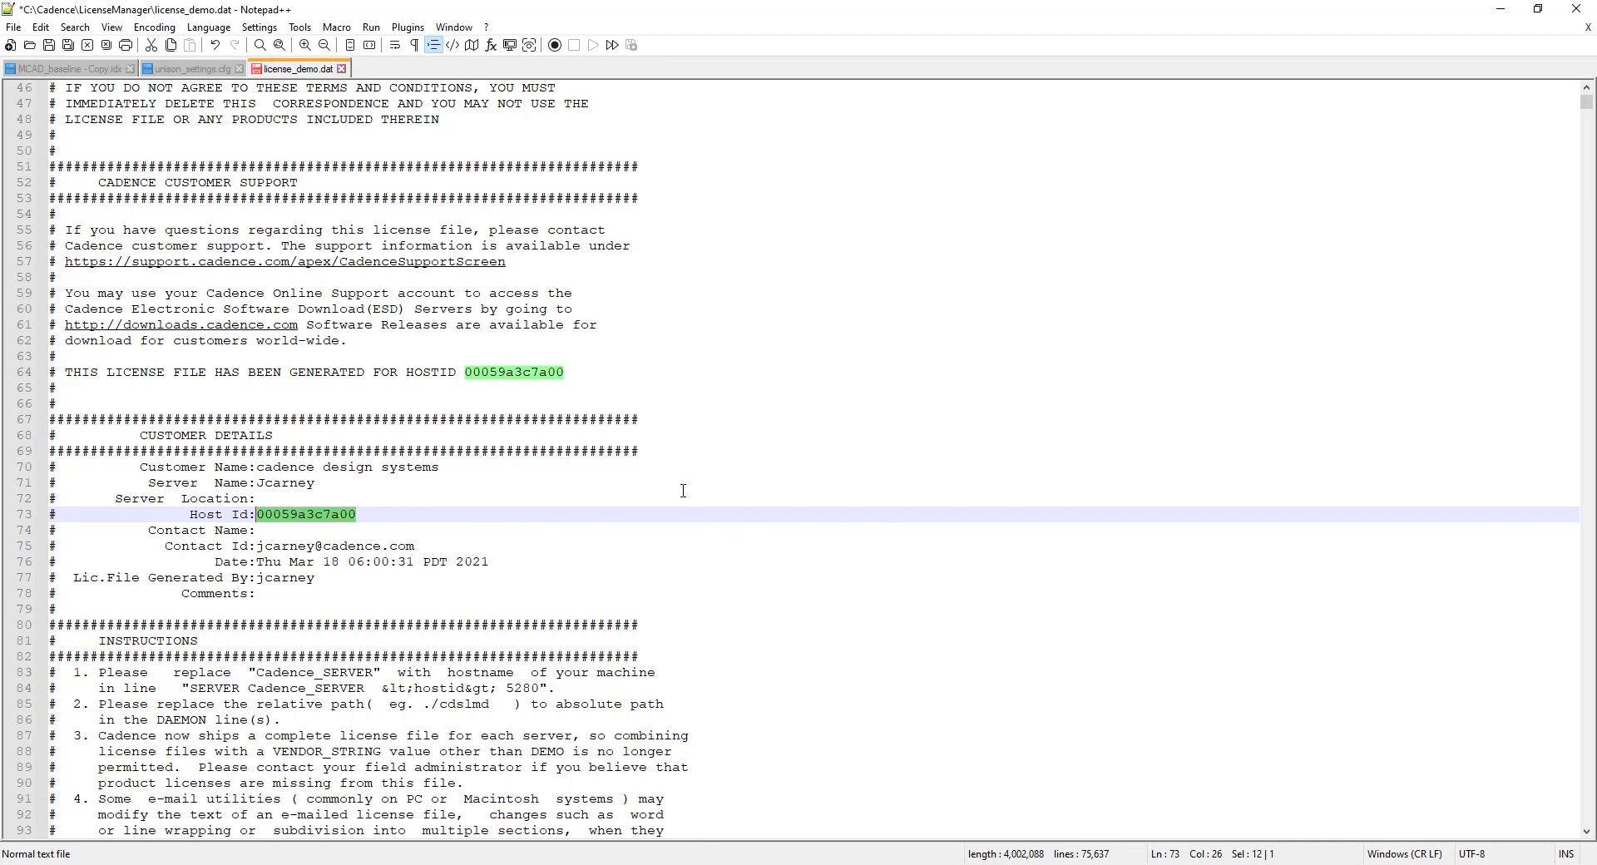
scroll(683, 491, down, 2)
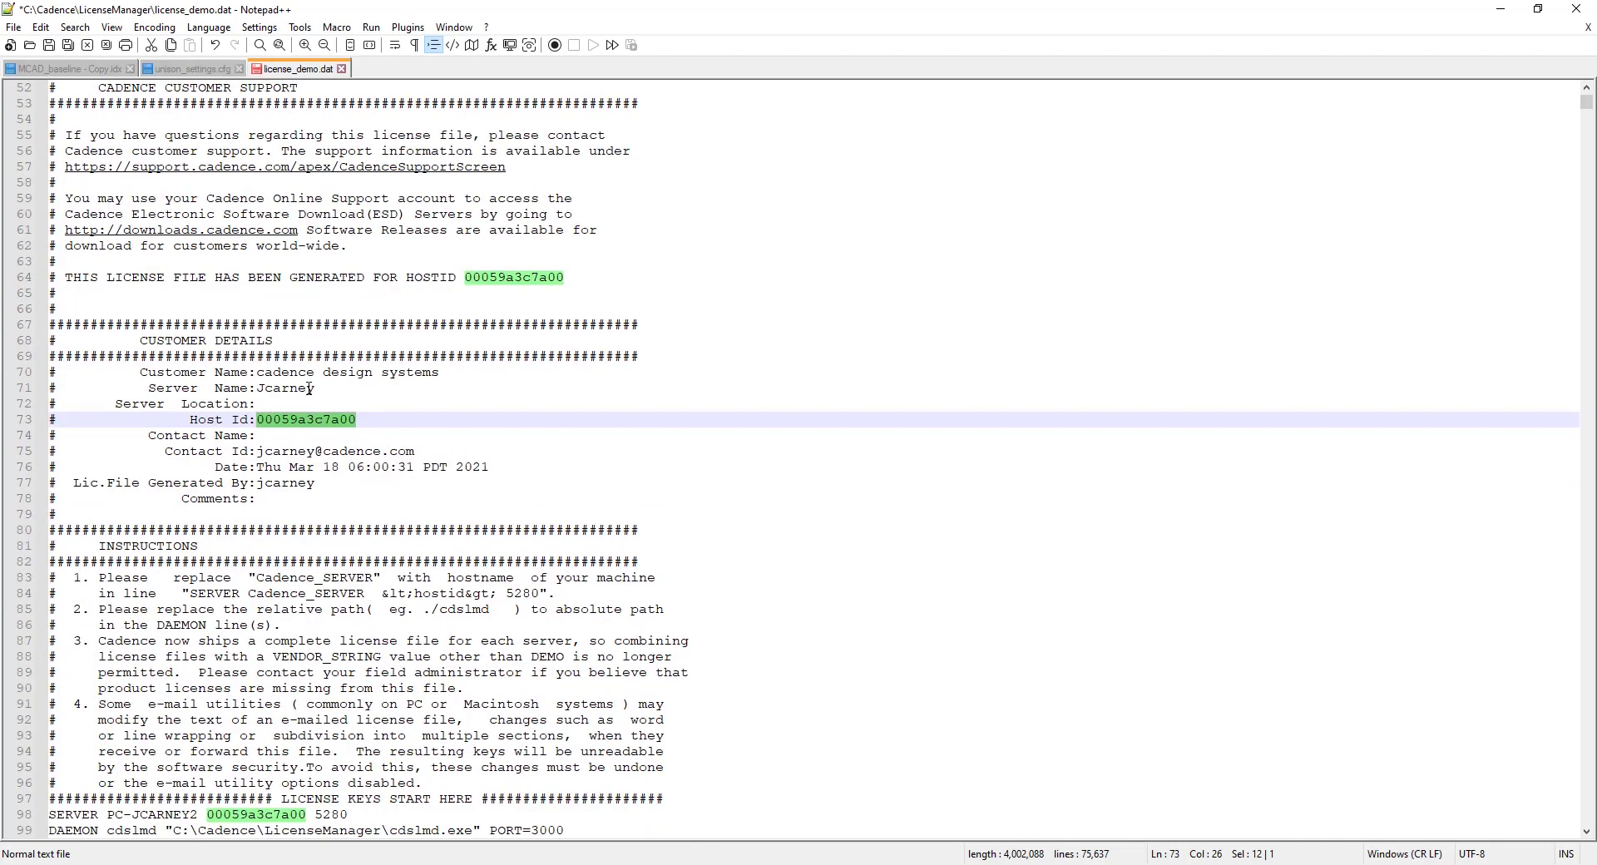
scroll(556, 327, down, 1)
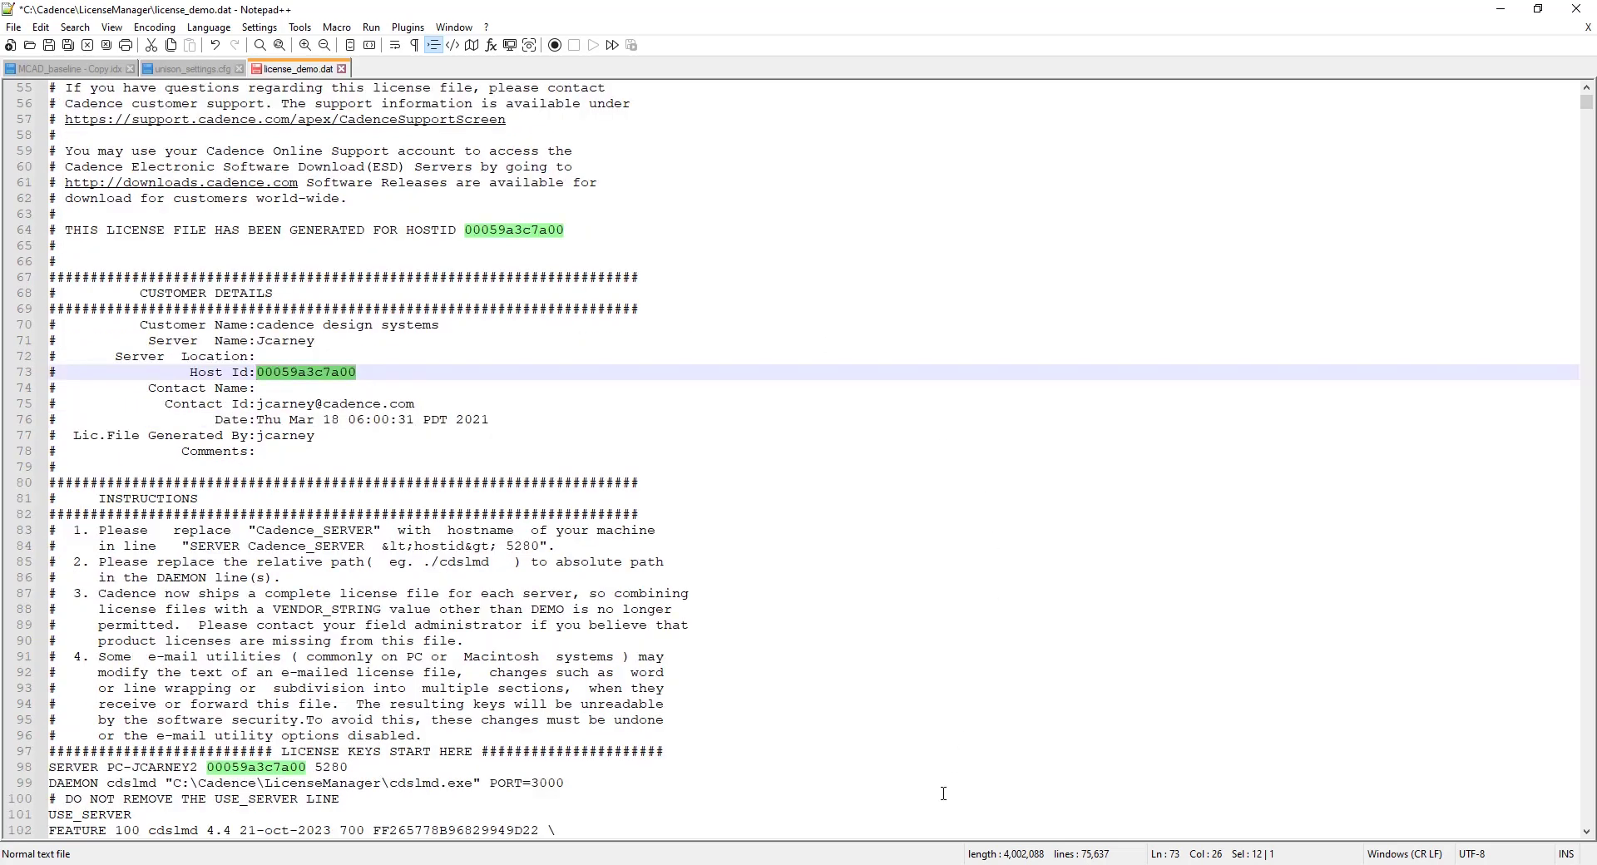
key(alt+Tab)
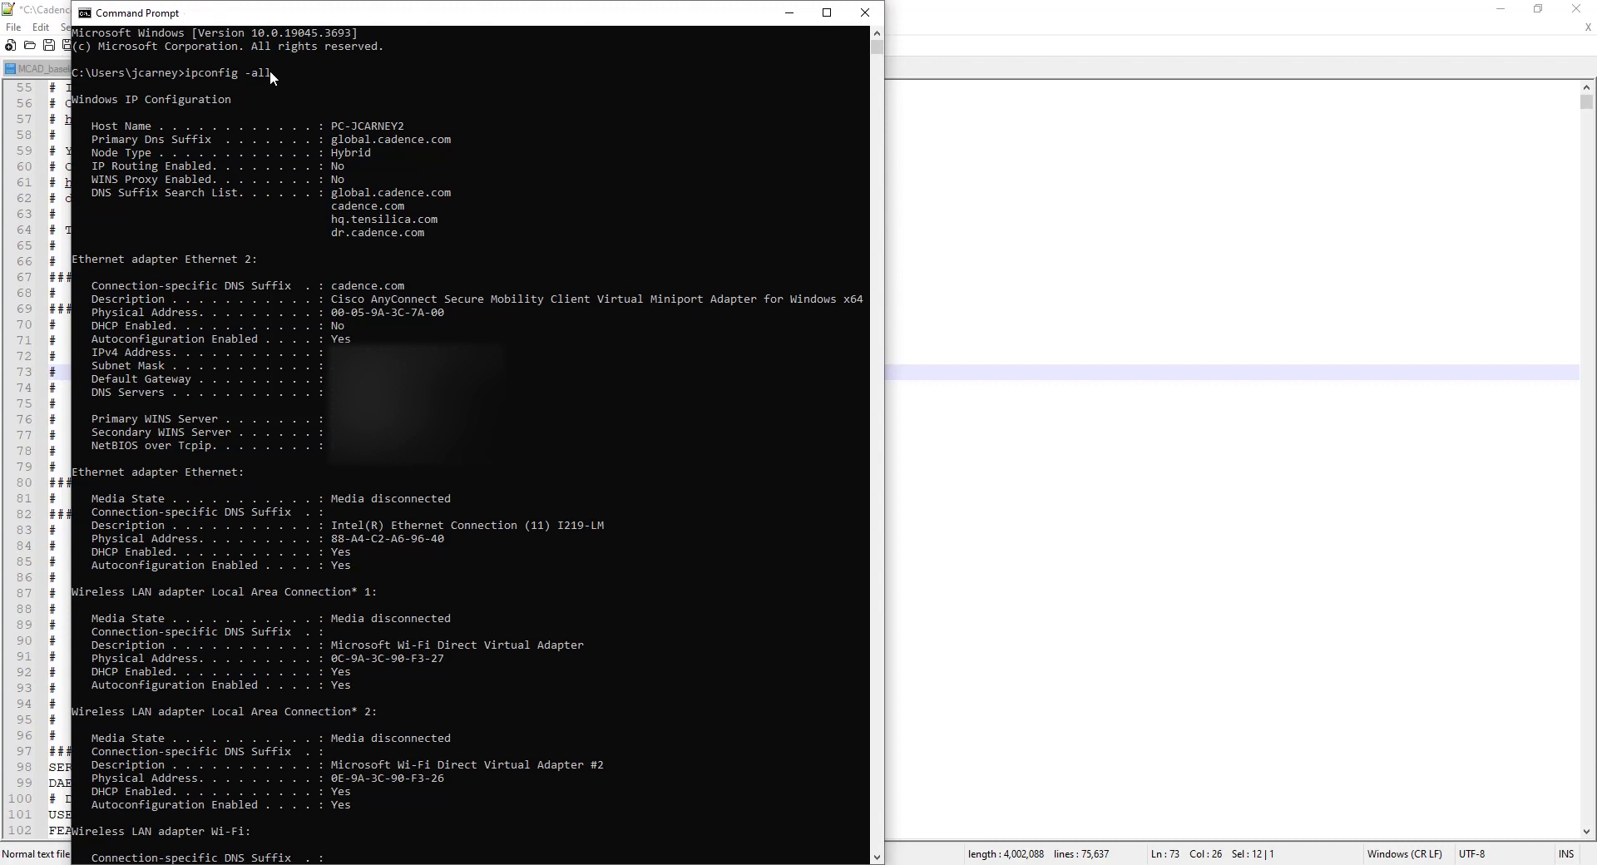
- Highlight the adapters' physical addresses in the ipconfig -all output, ending on Ethernet 2's 00-05-9A-3C-7A-00
drag(277, 73, 189, 74)
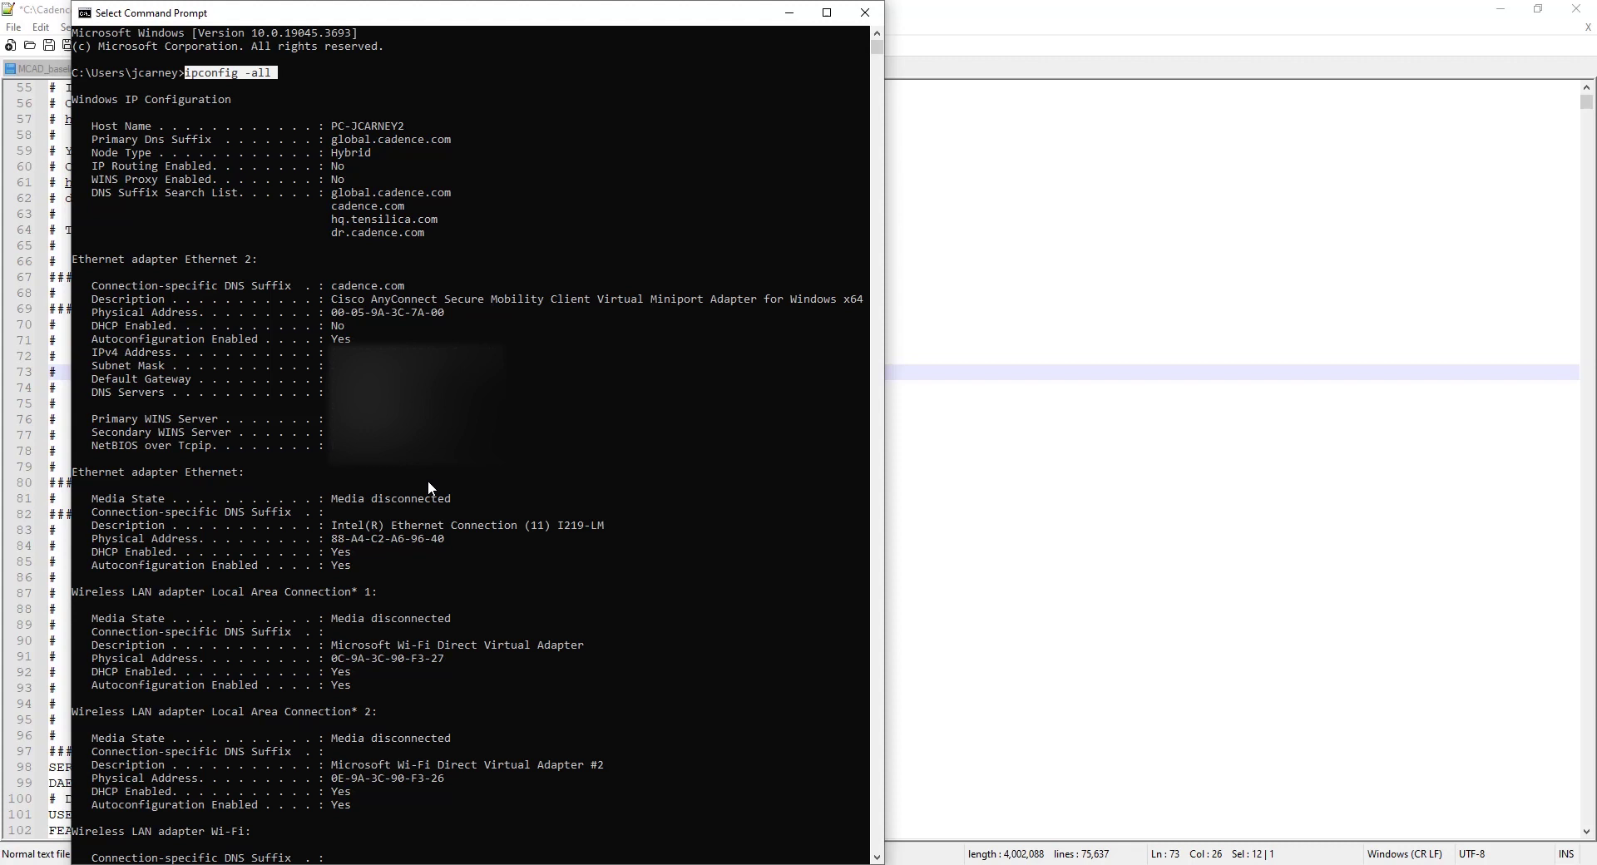
drag(446, 539, 327, 541)
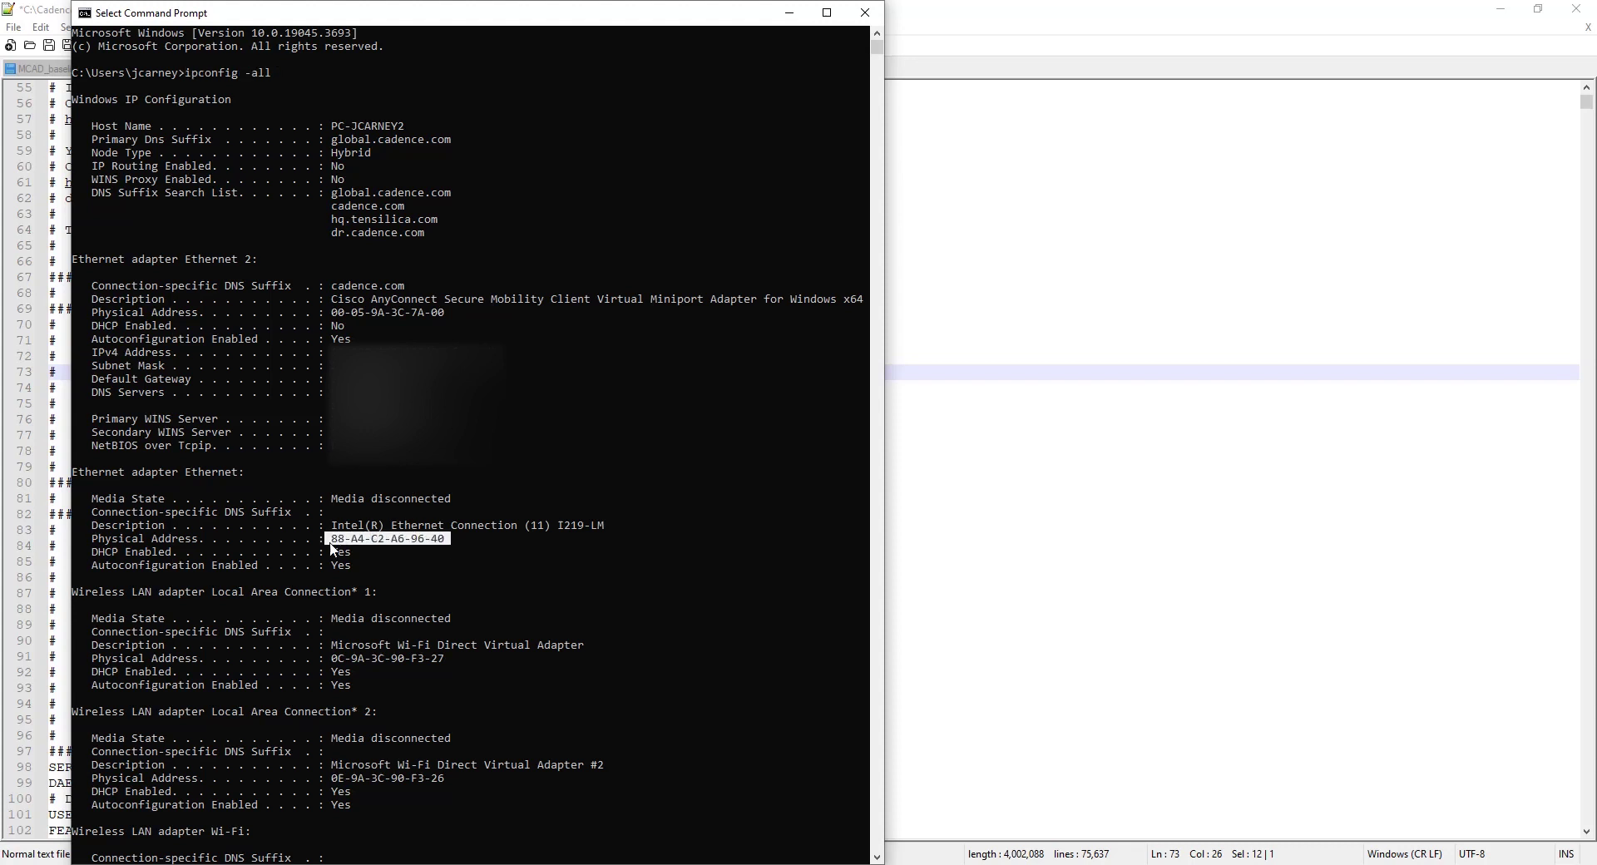
drag(456, 313, 356, 315)
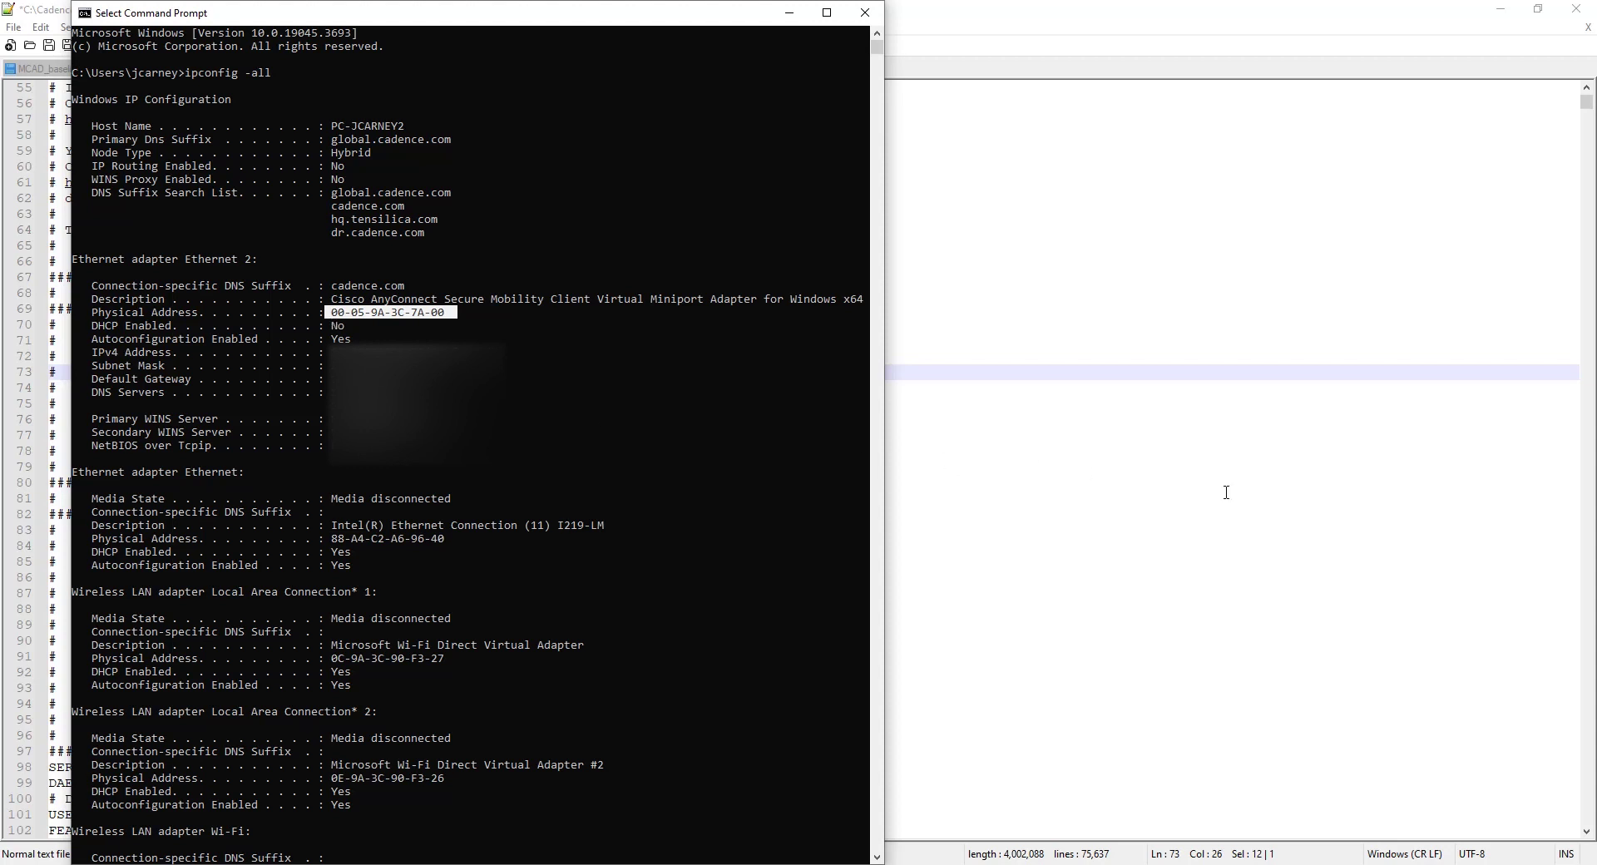
- Return to license_demo.dat and highlight the HOSTID in the file header
click(1120, 534)
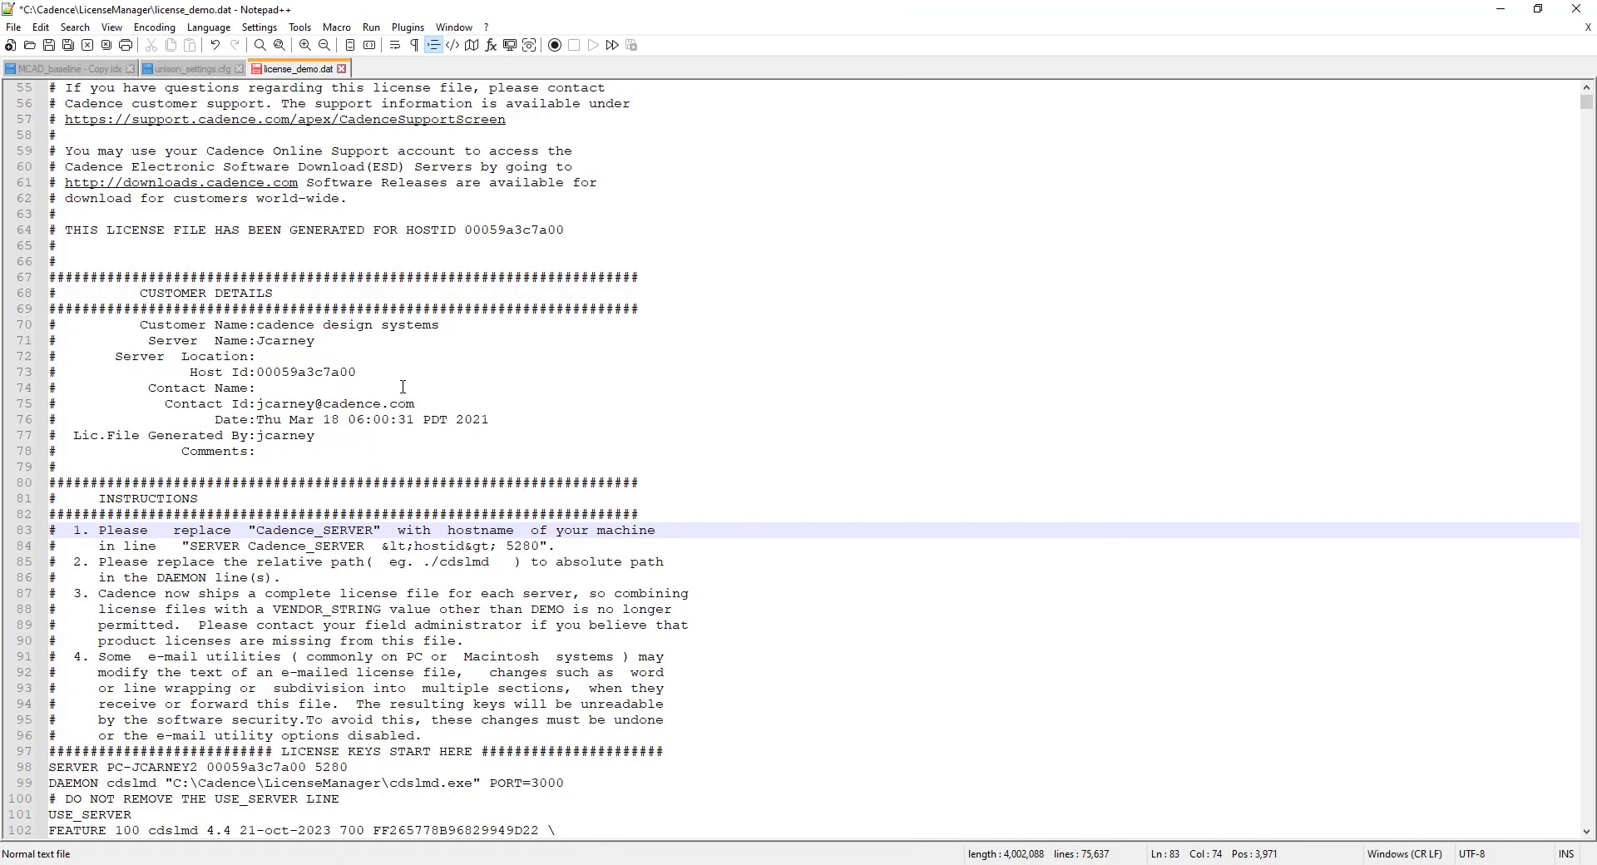
drag(565, 231, 471, 232)
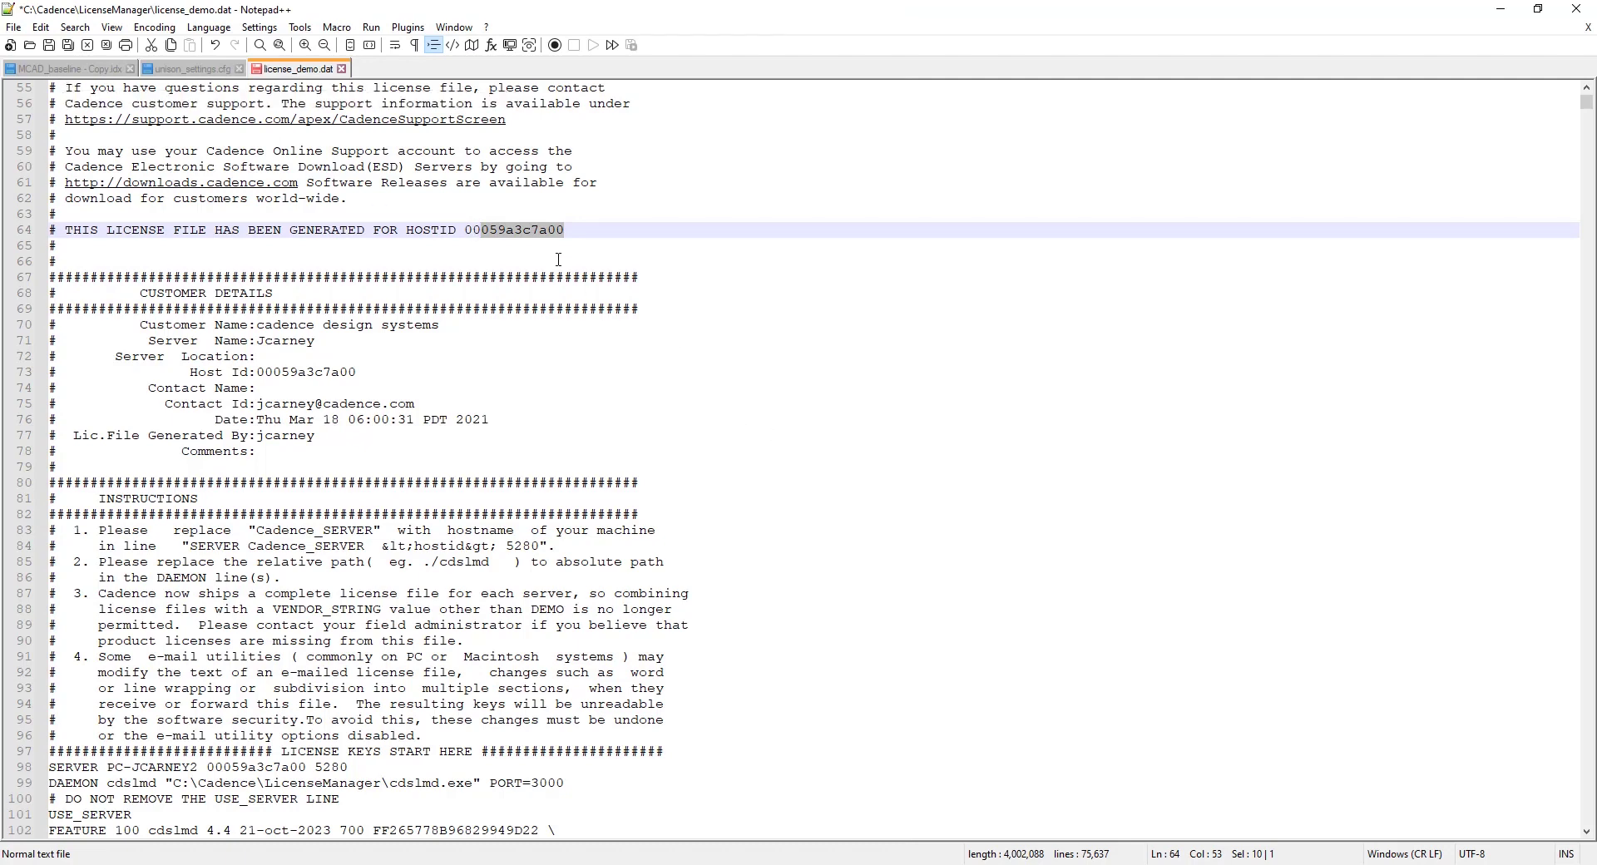
scroll(459, 373, down, 4)
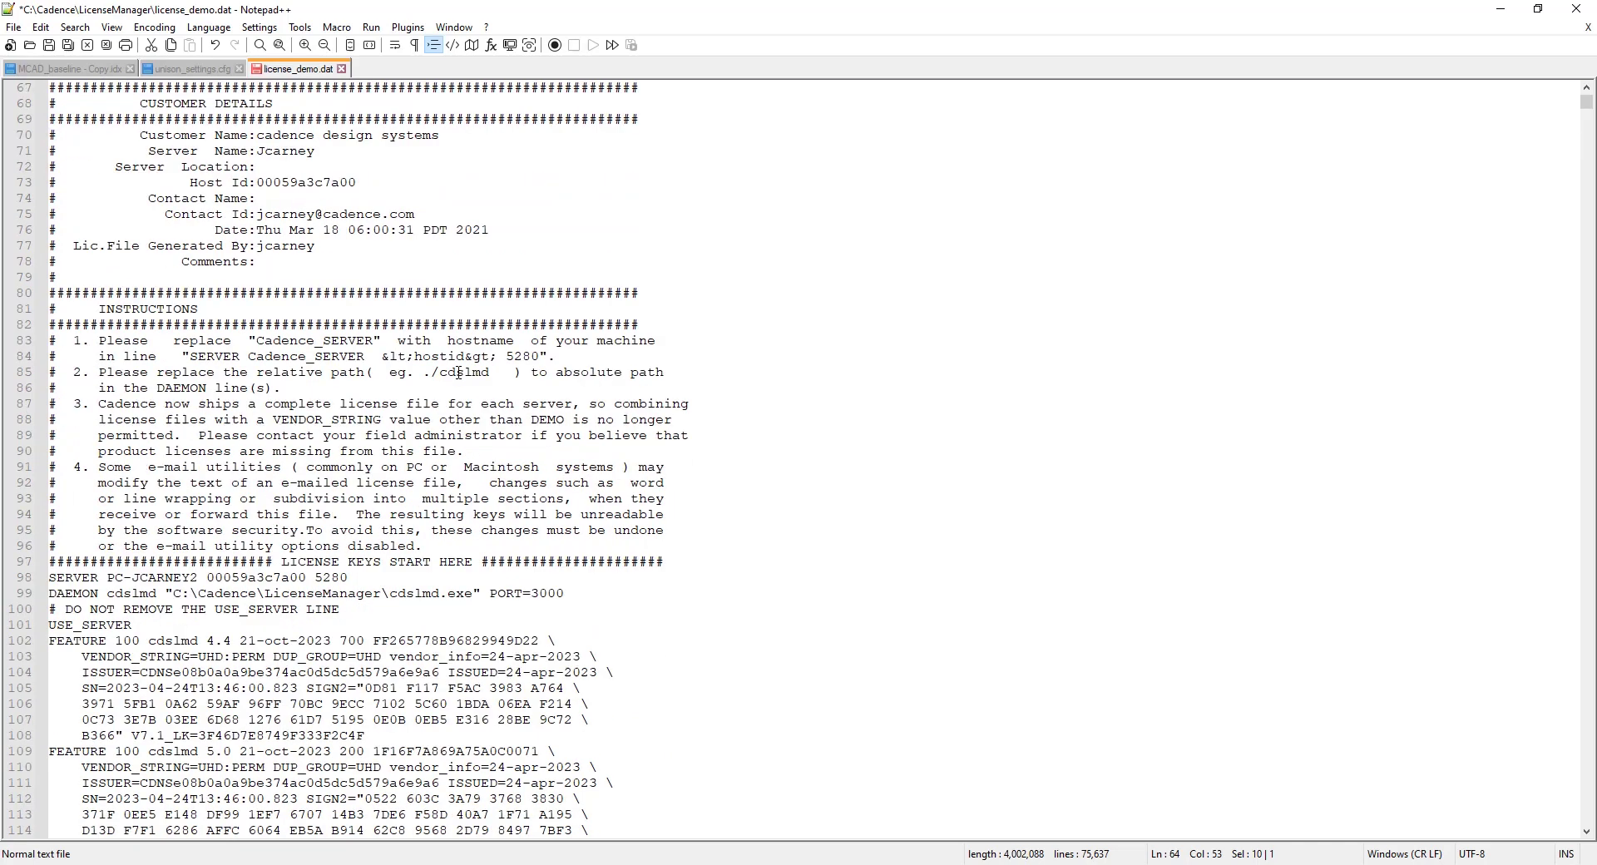
scroll(458, 373, down, 2)
- Highlight the SERVER line's hostname, host ID 00059a3c7a00 and port 5280
drag(354, 483, 46, 477)
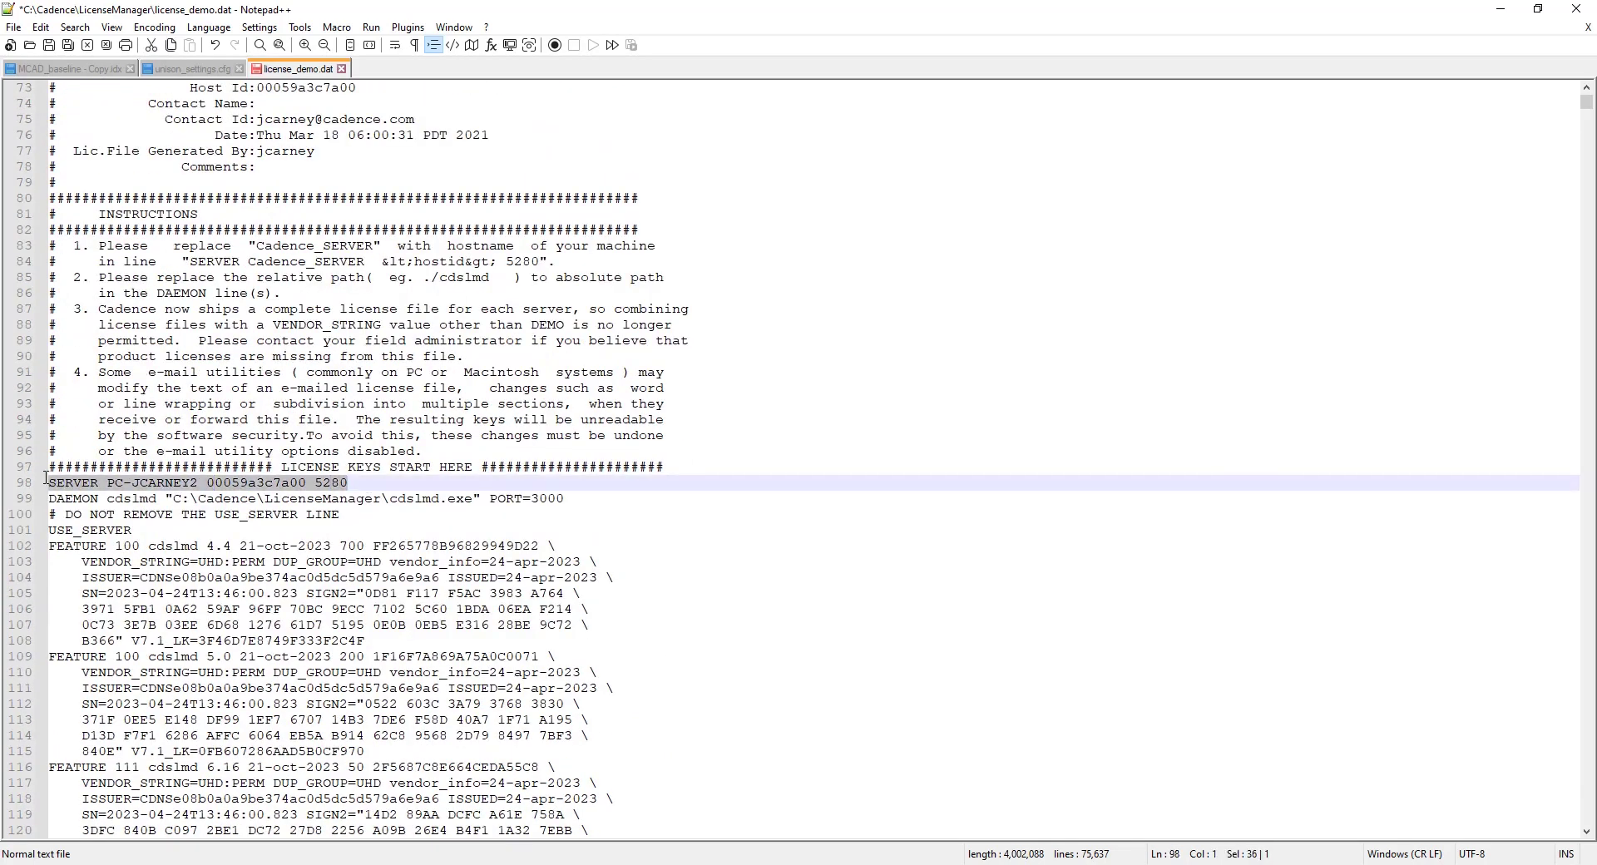
click(105, 482)
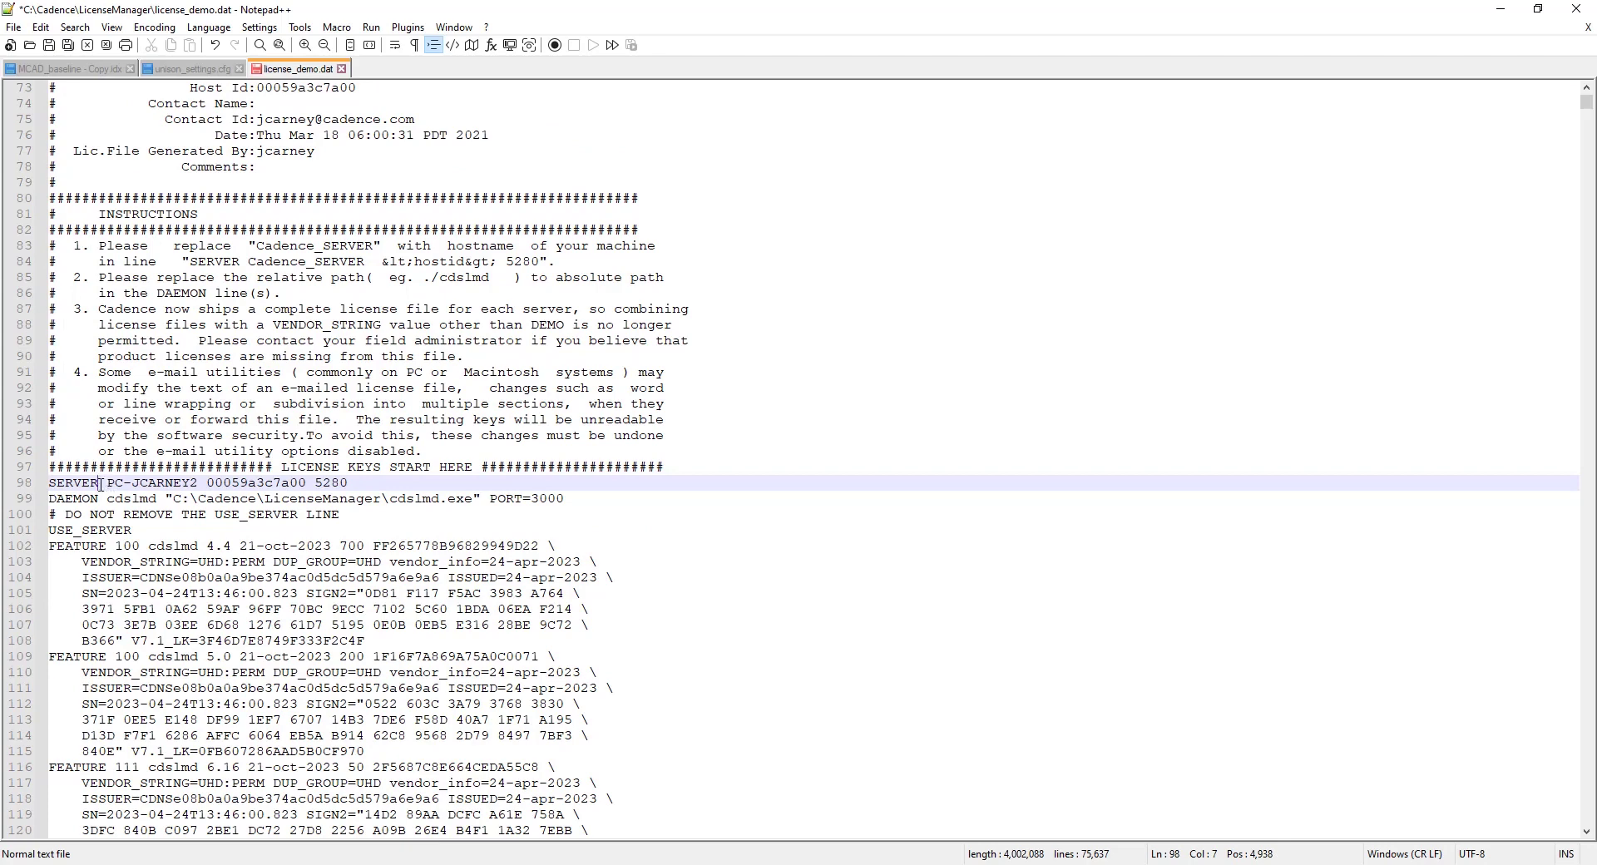
drag(106, 482, 197, 482)
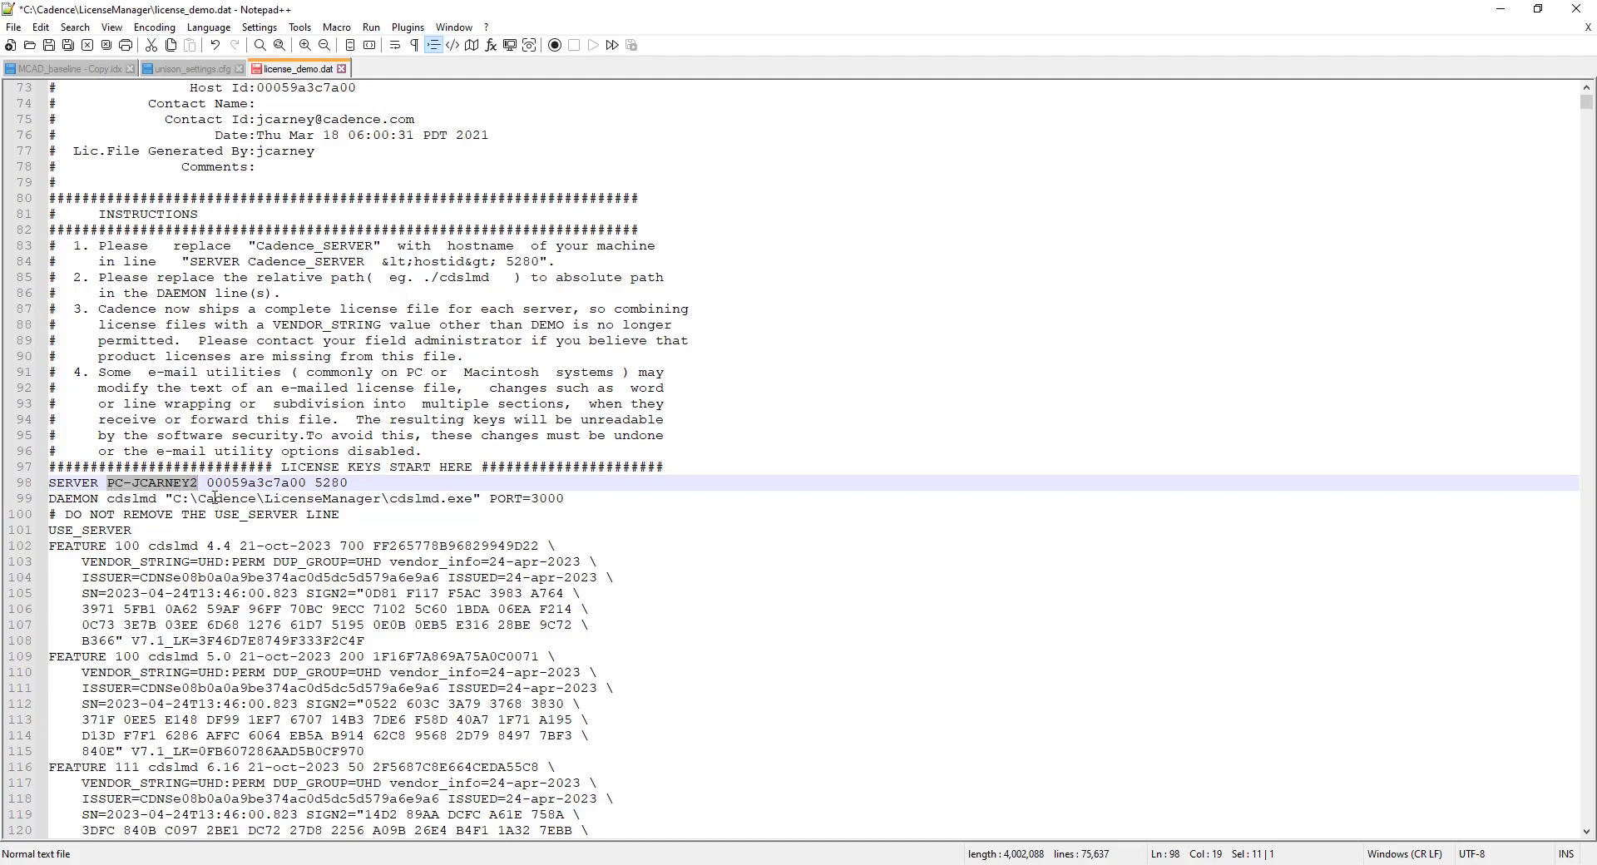
drag(207, 483, 307, 482)
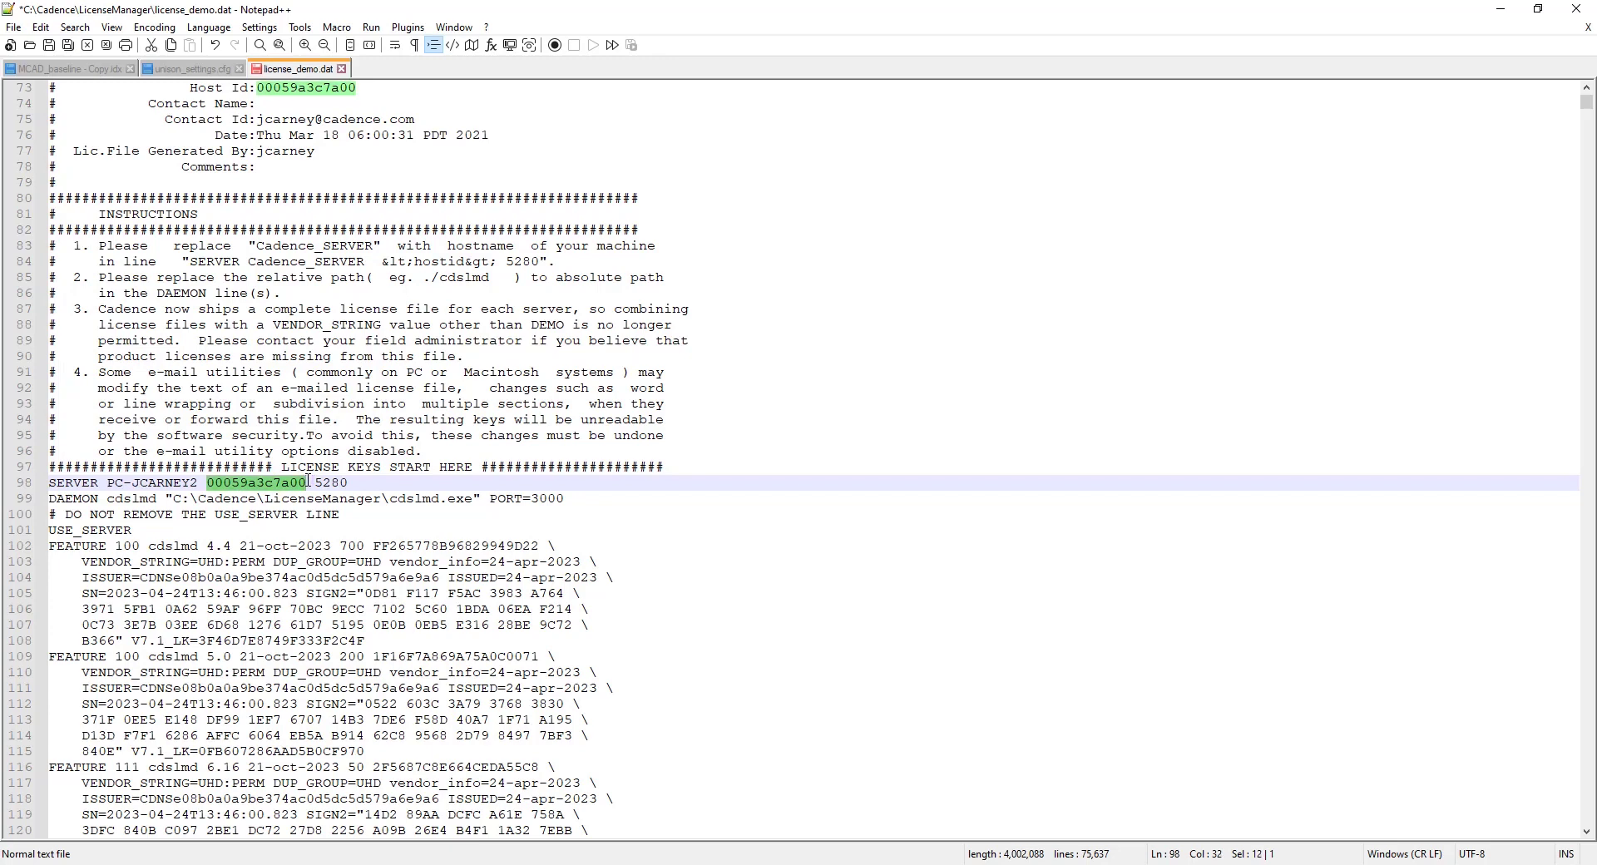
drag(352, 482, 317, 486)
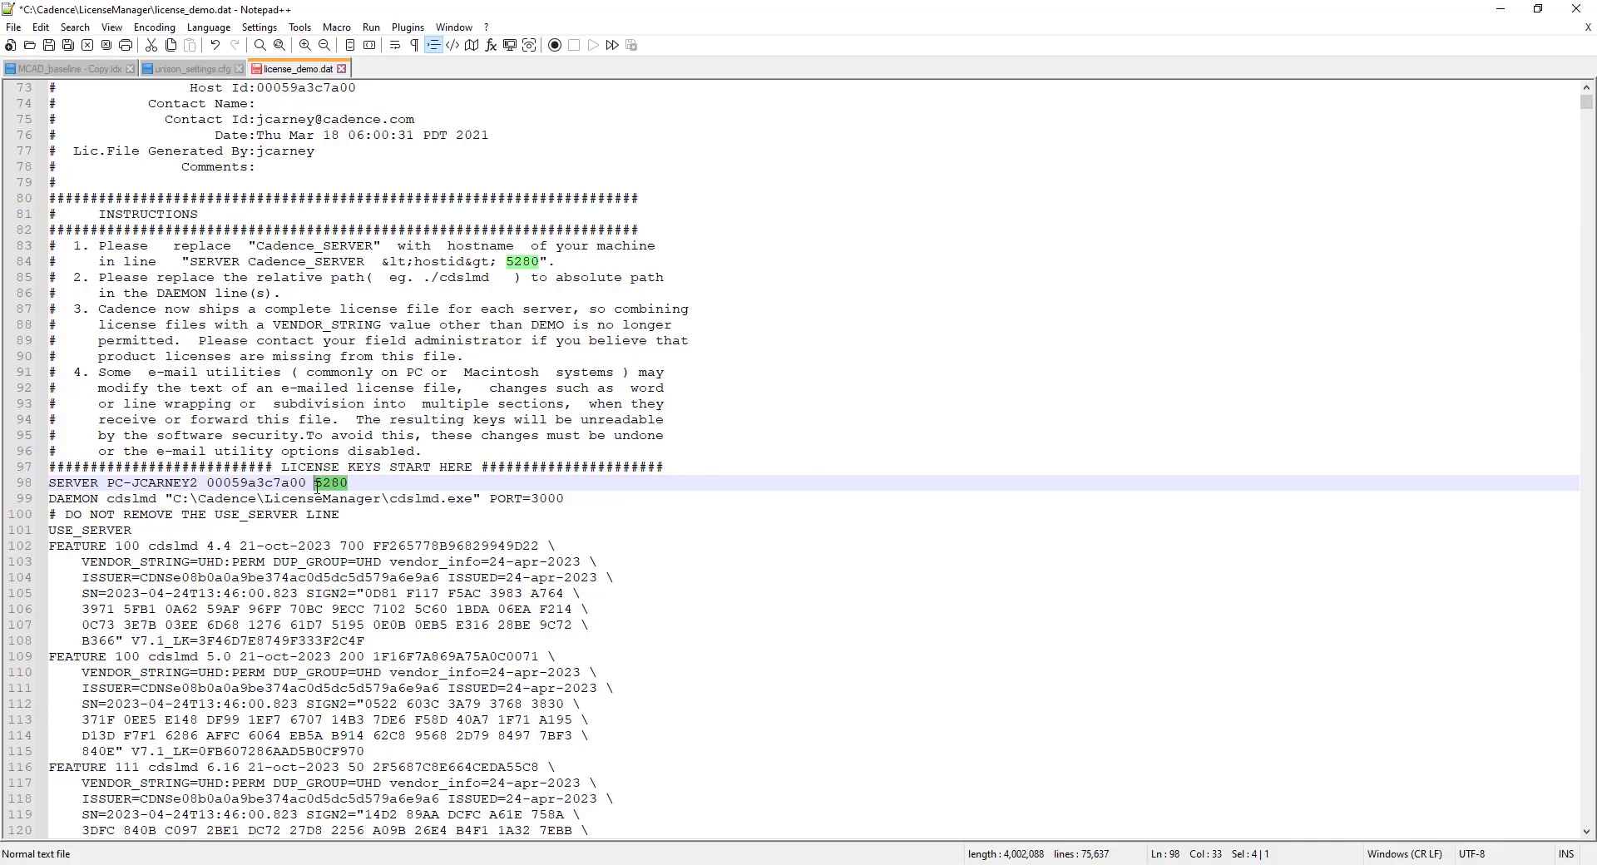
drag(564, 499, 45, 497)
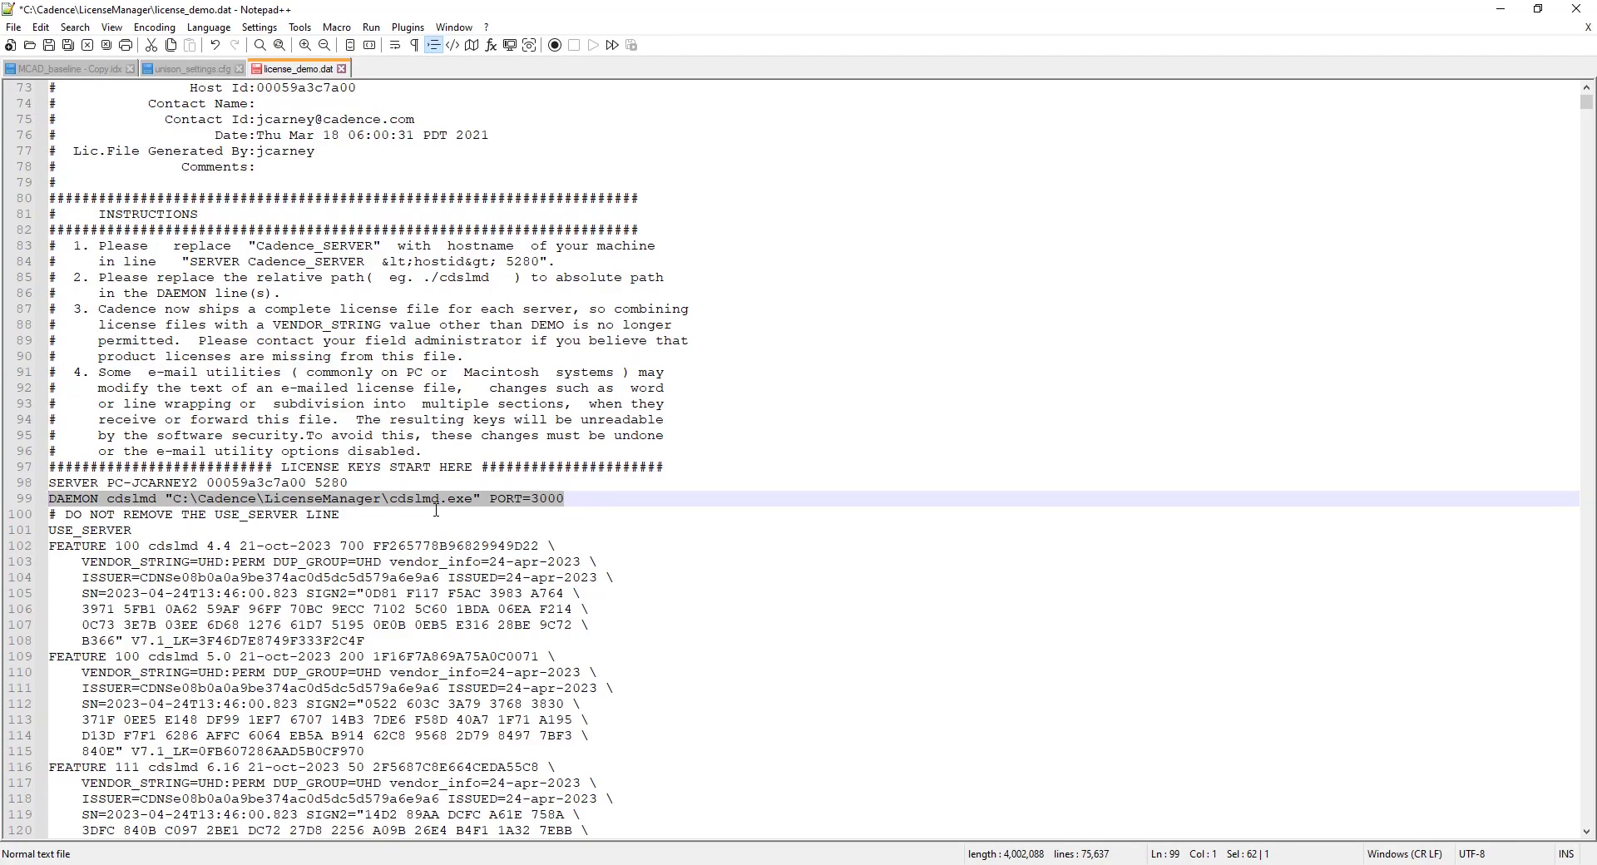
scroll(446, 509, up, 5)
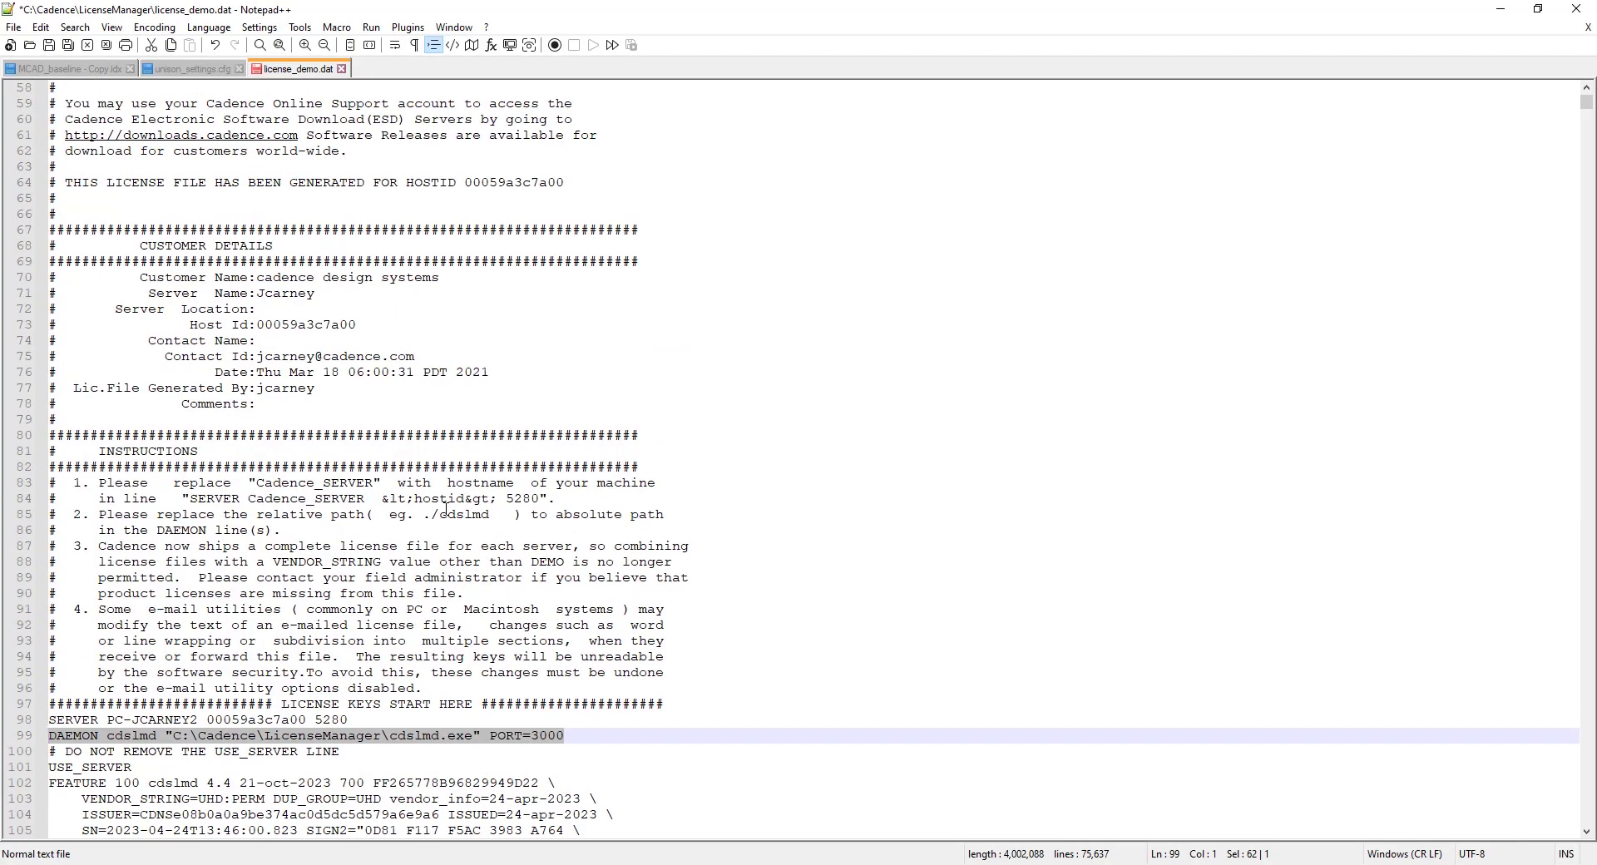
scroll(446, 509, down, 7)
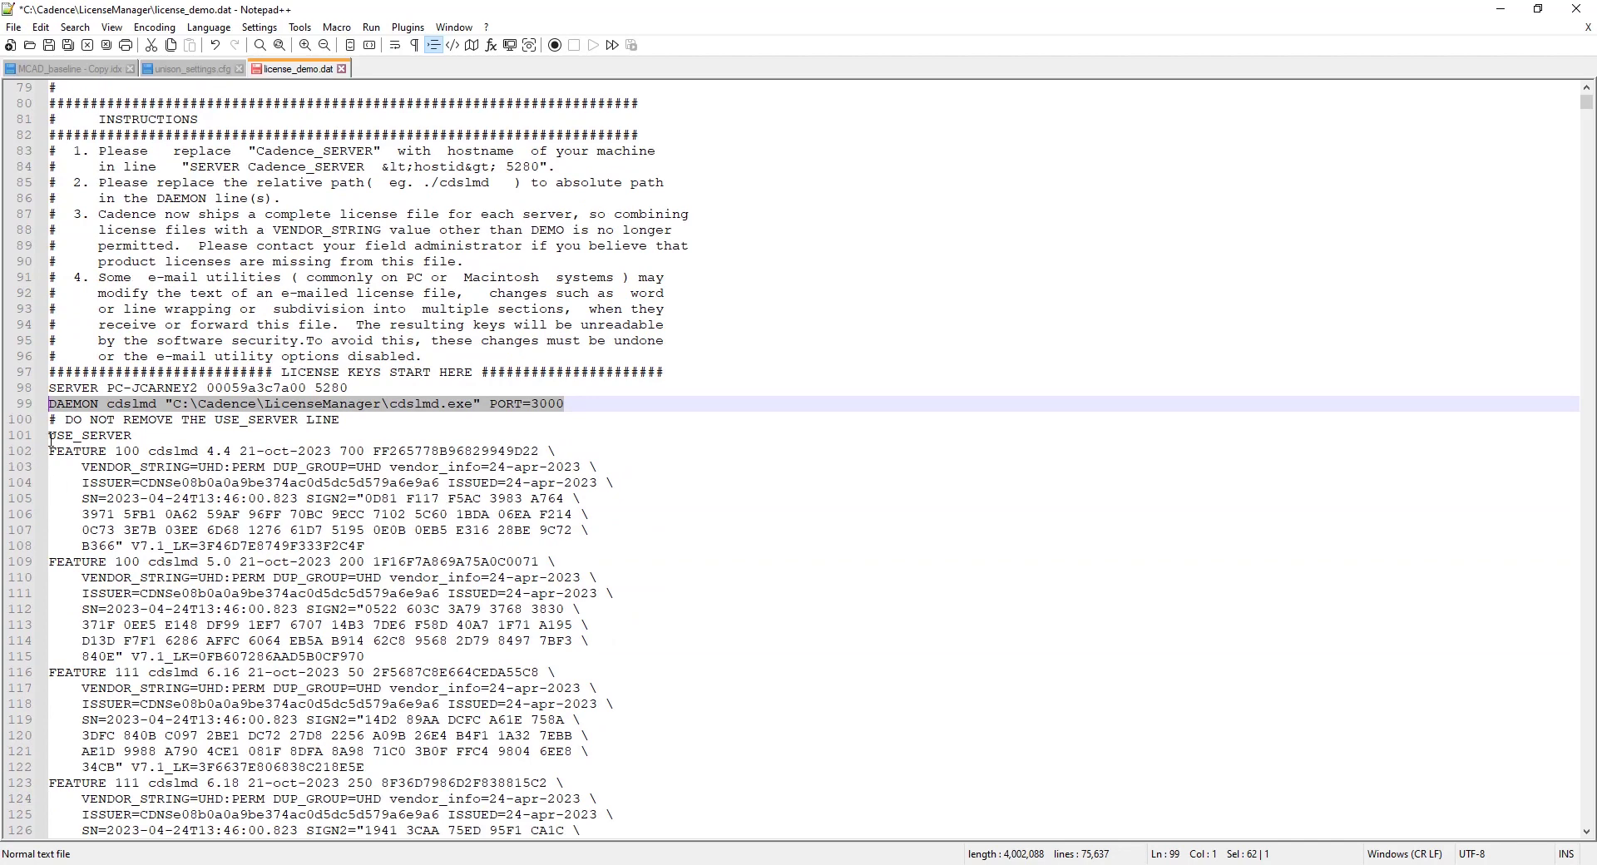
drag(50, 440, 282, 764)
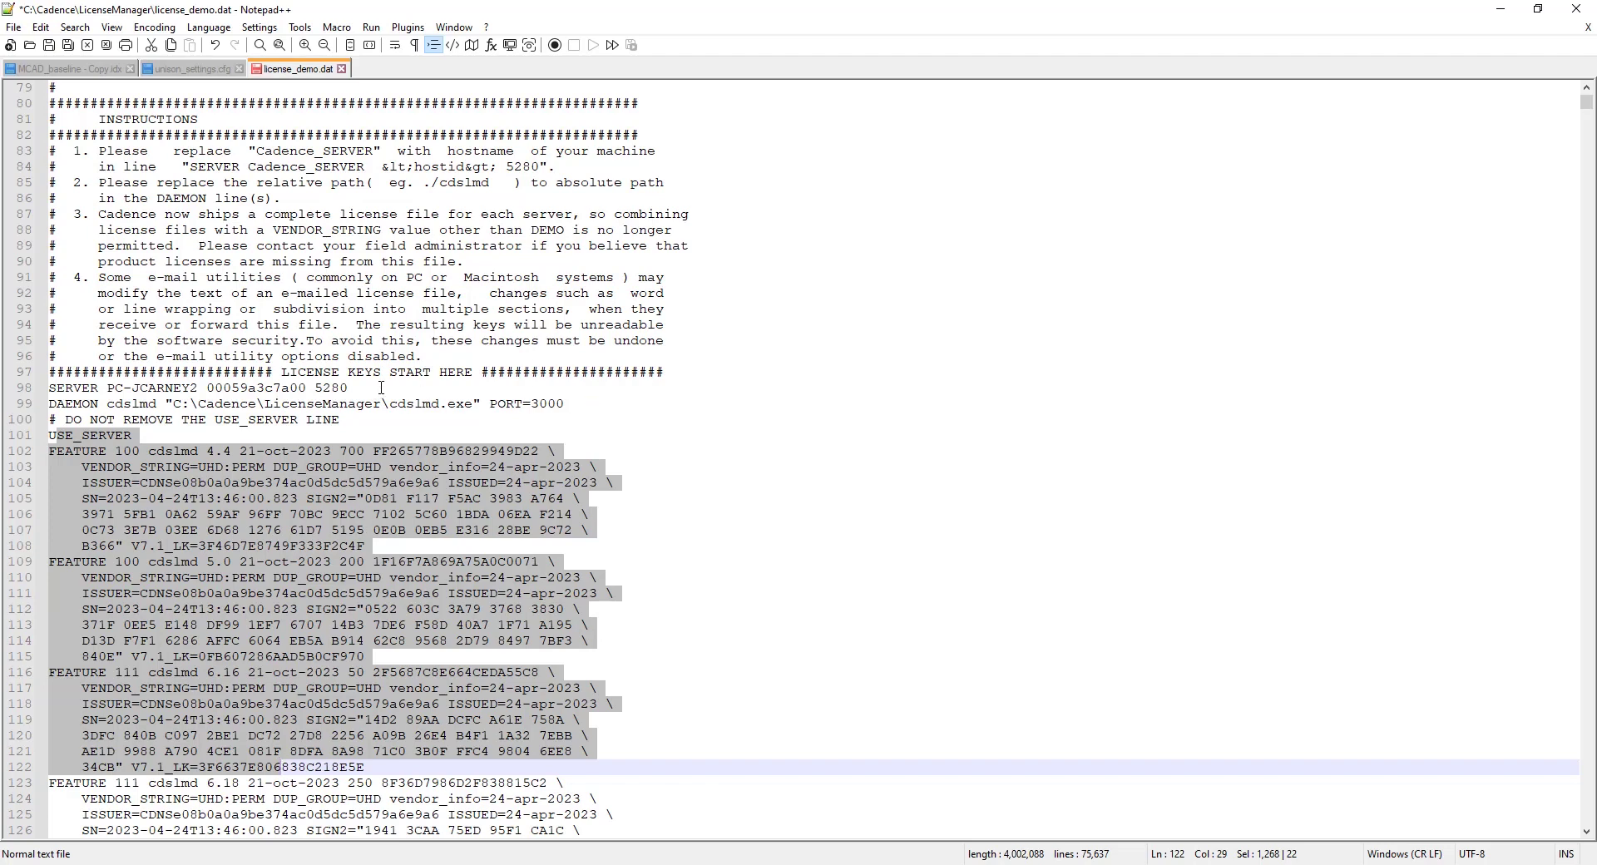
drag(381, 387, 29, 384)
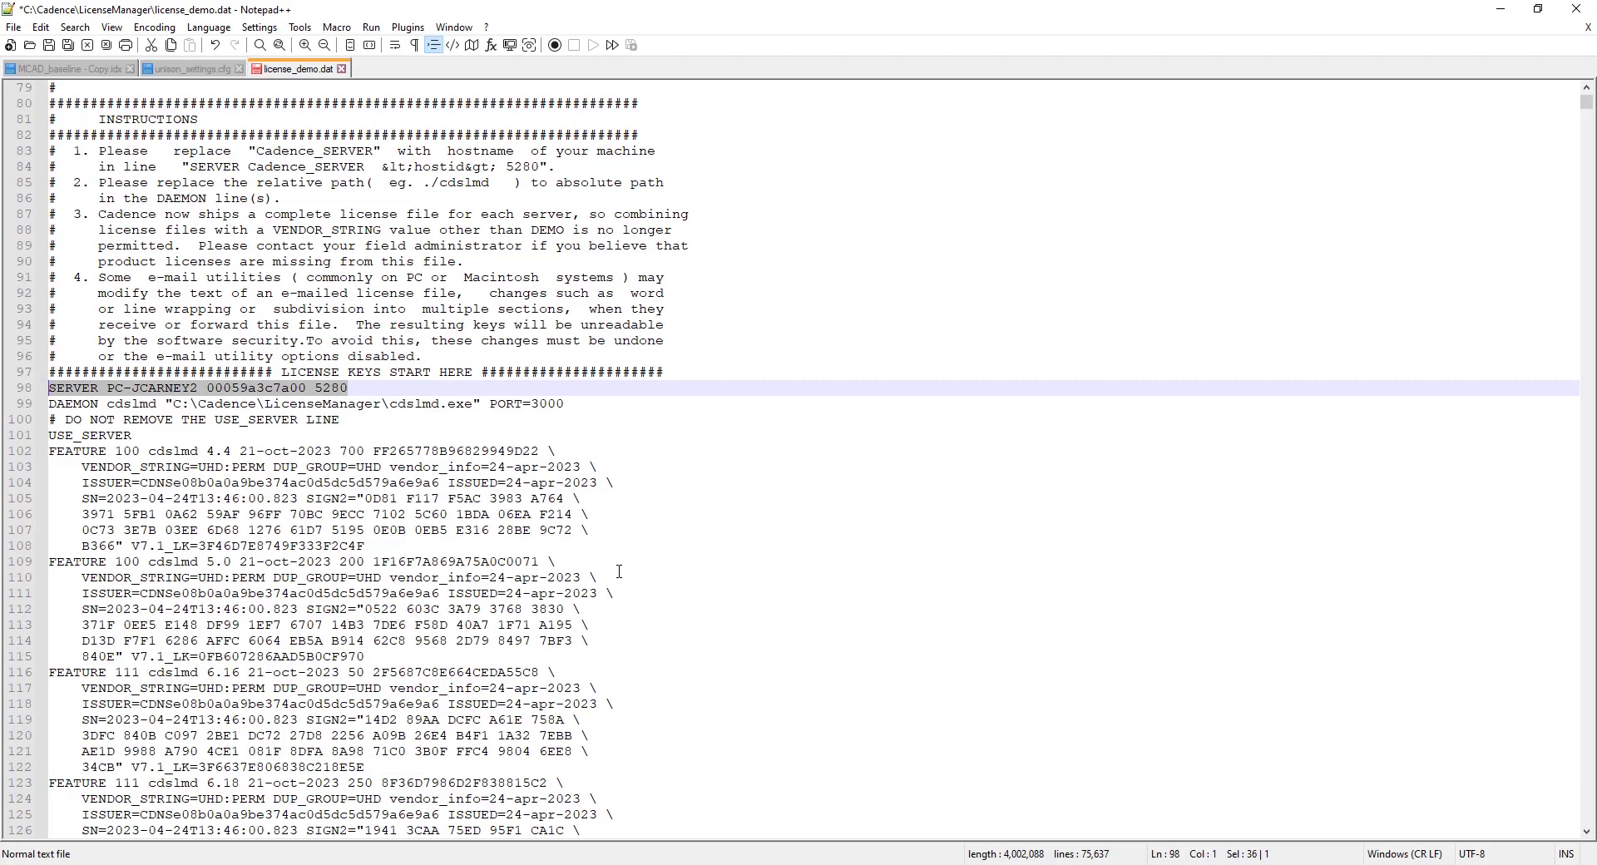
key(alt+Tab)
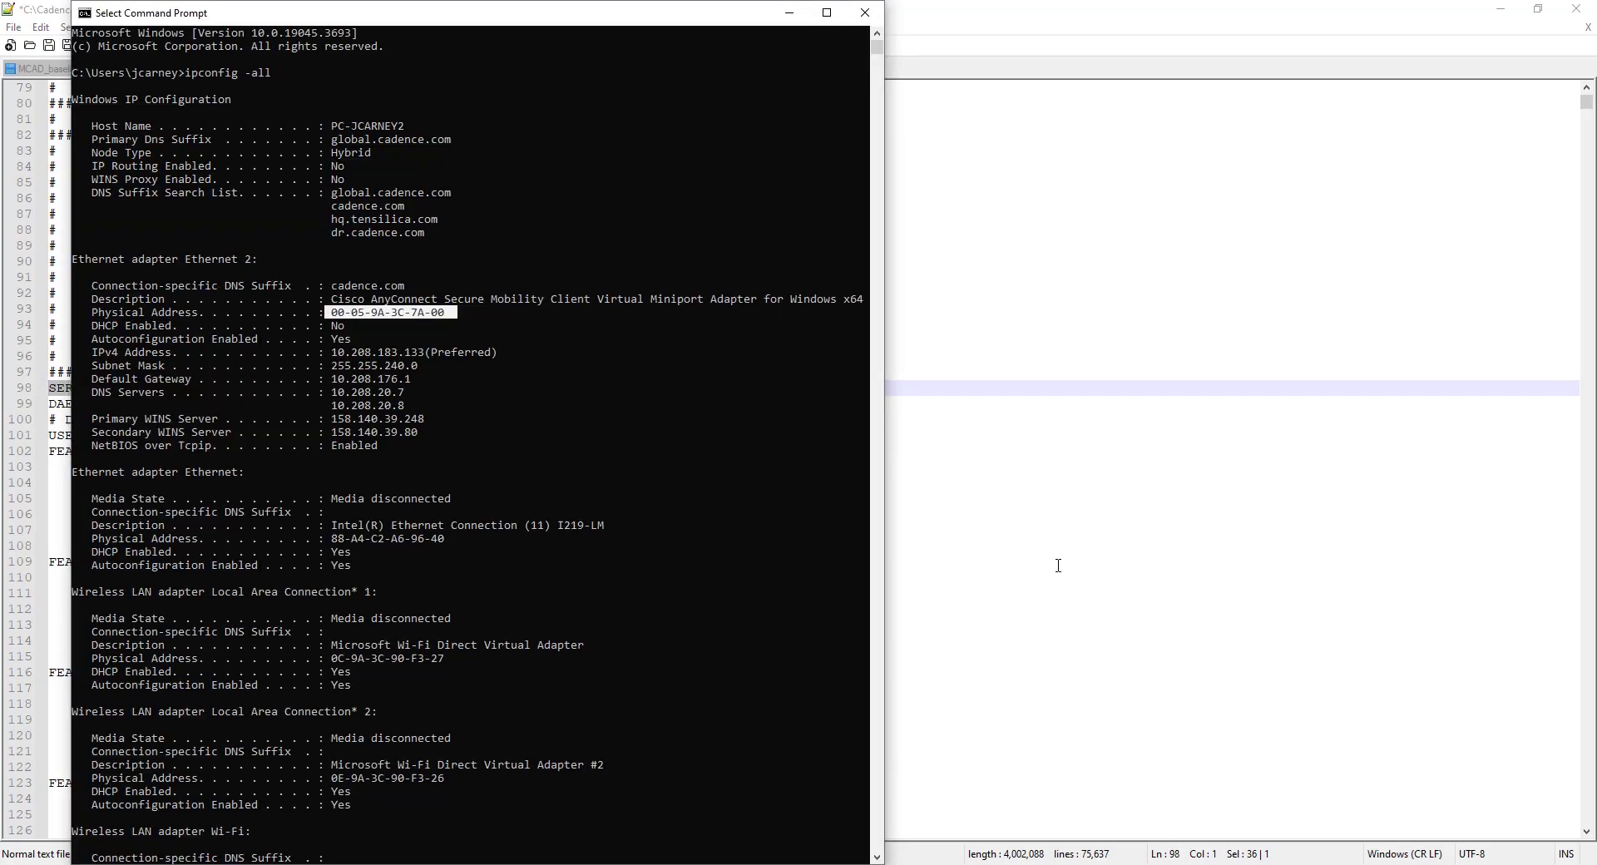
click(1058, 566)
scroll(517, 558, up, 5)
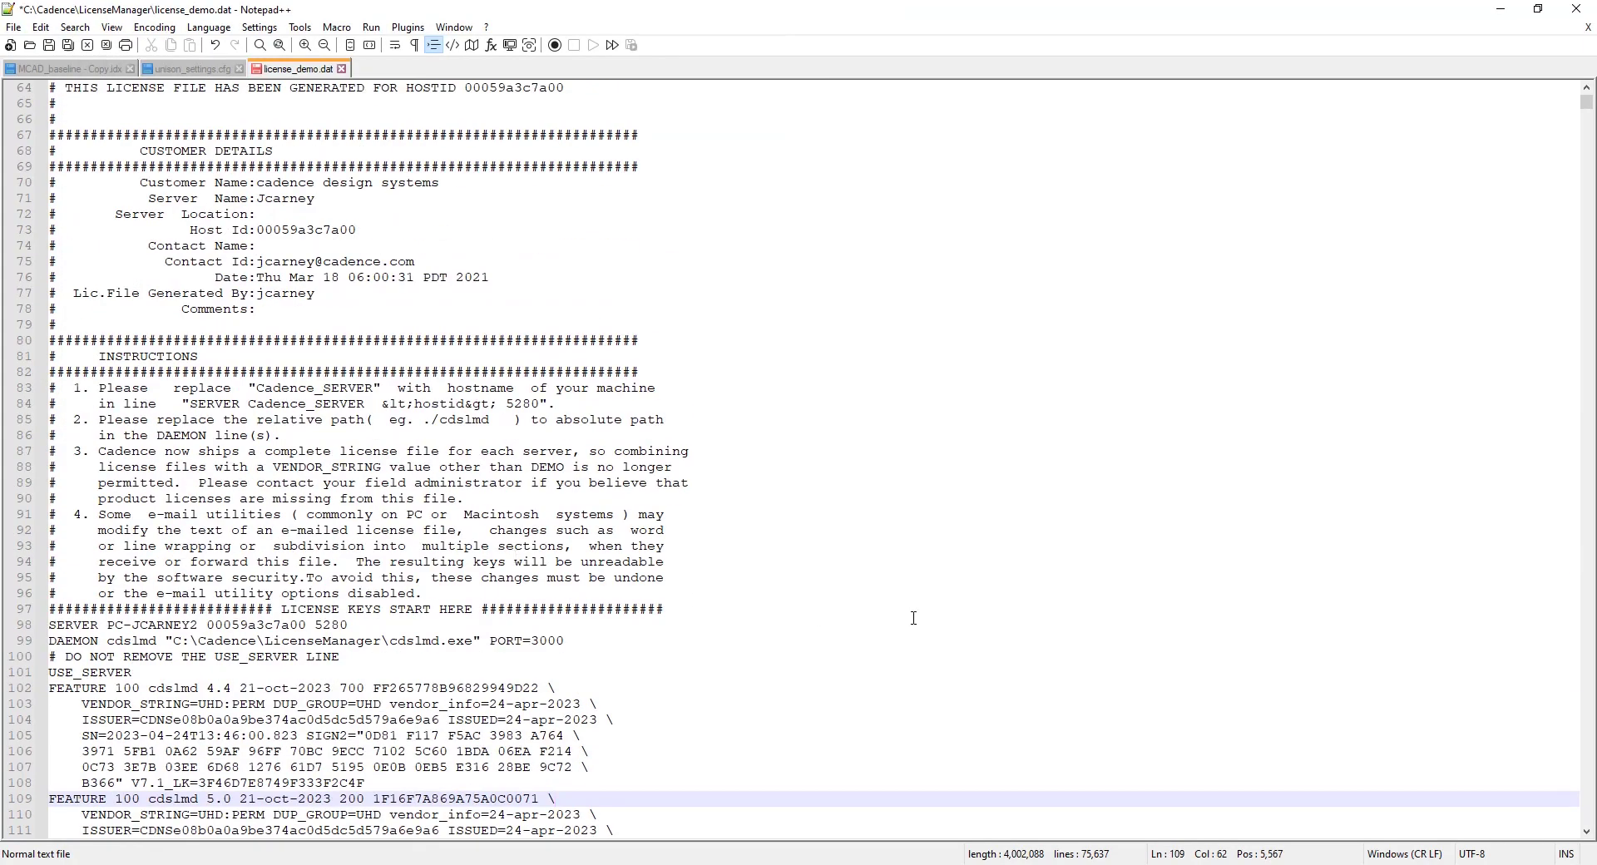
scroll(914, 618, down, 2)
- Launch LMTOOLS from the Cadence Start menu group and review its System Settings and Start/Stop/Reread tabs
key(super)
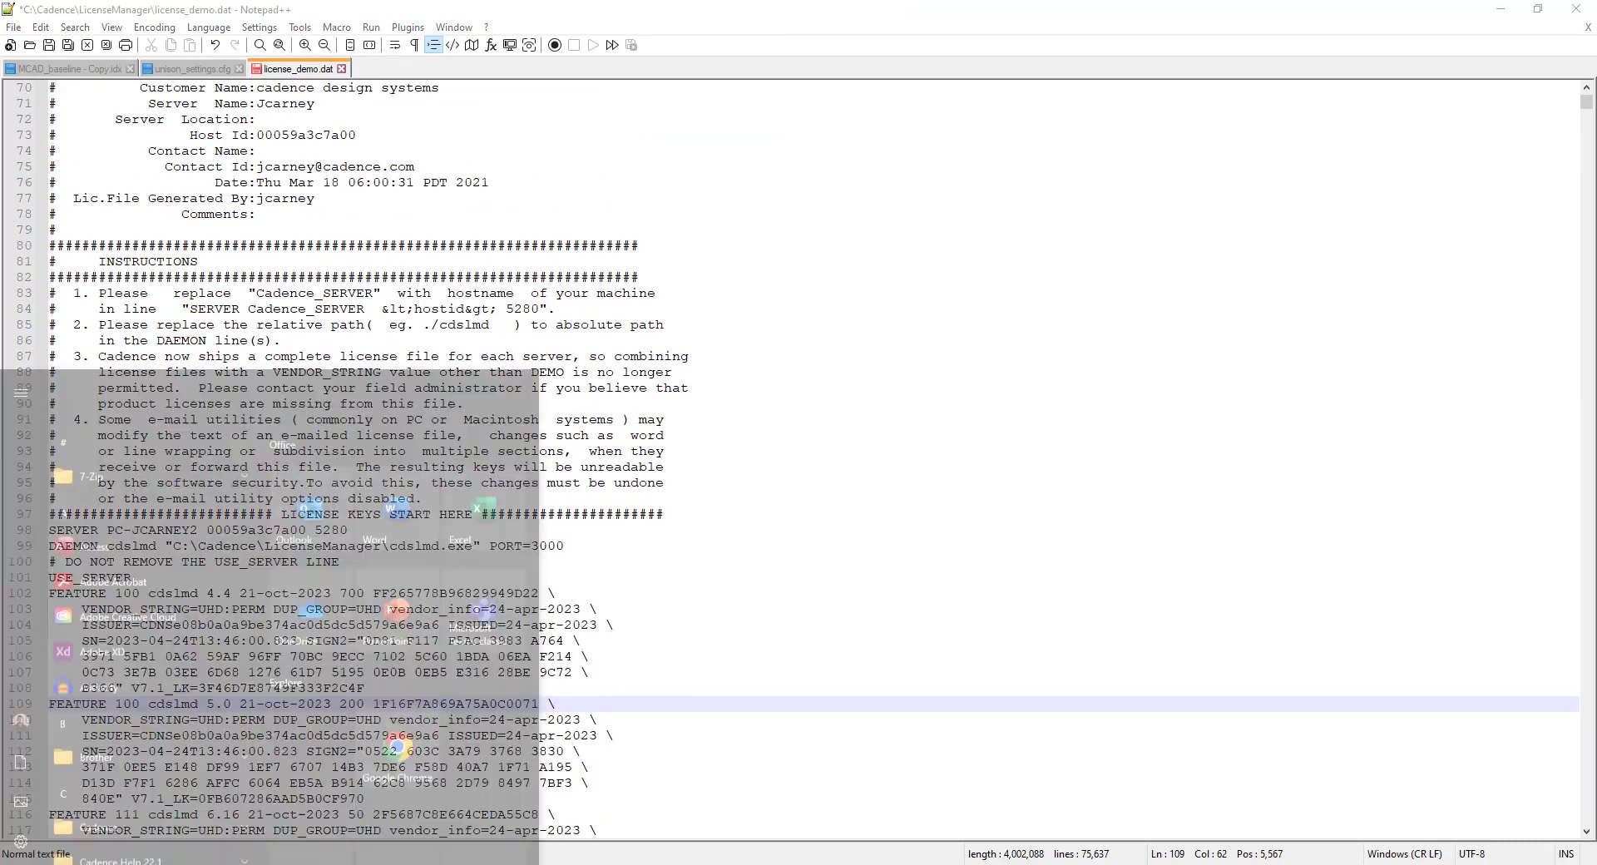
click(221, 685)
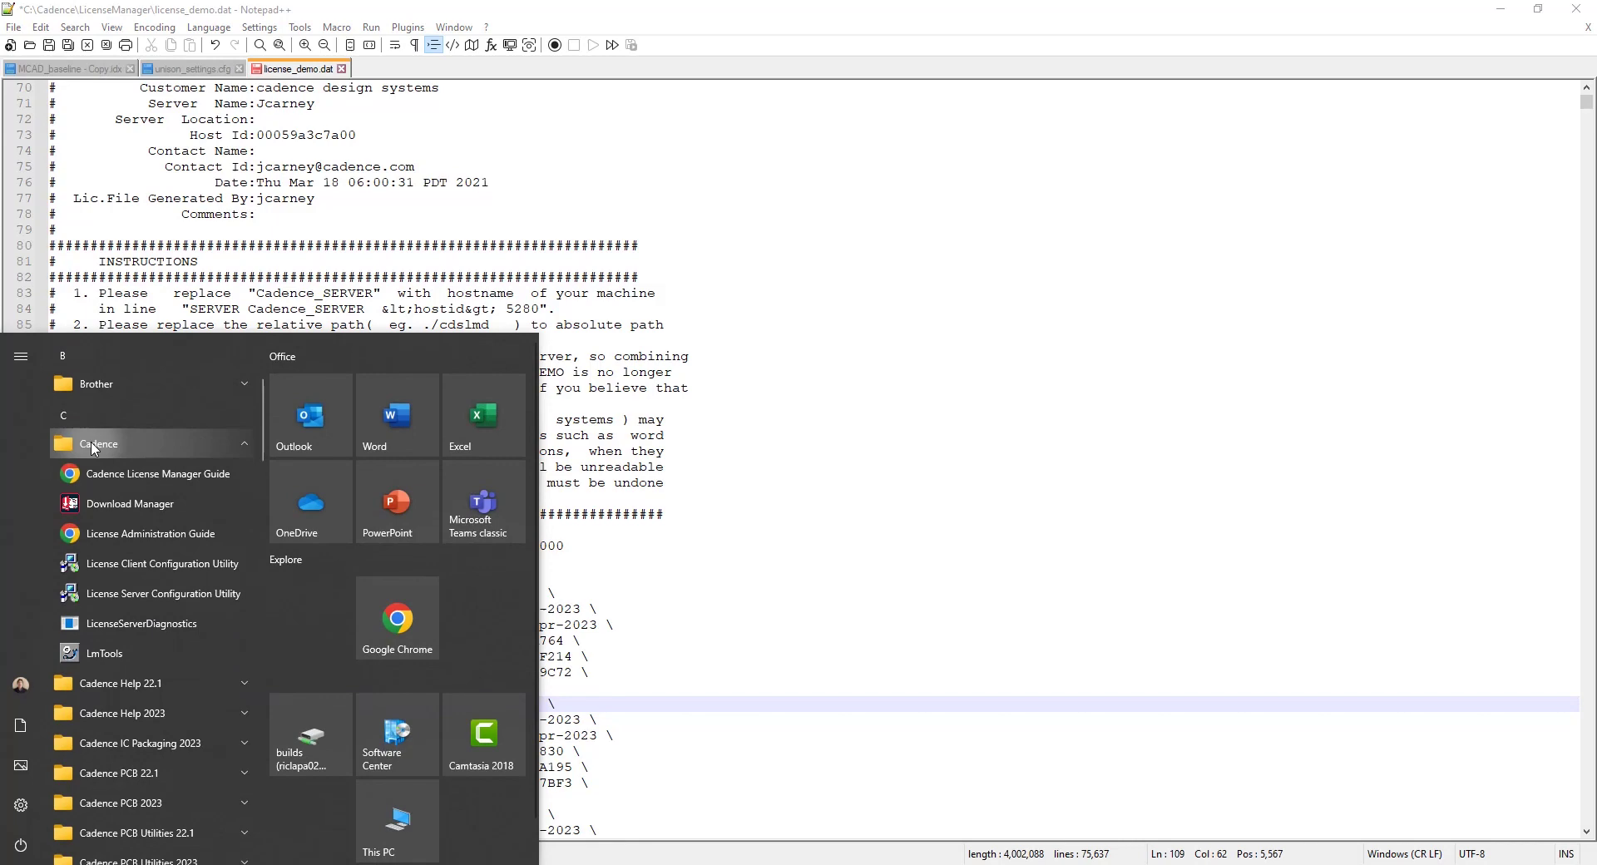
click(101, 653)
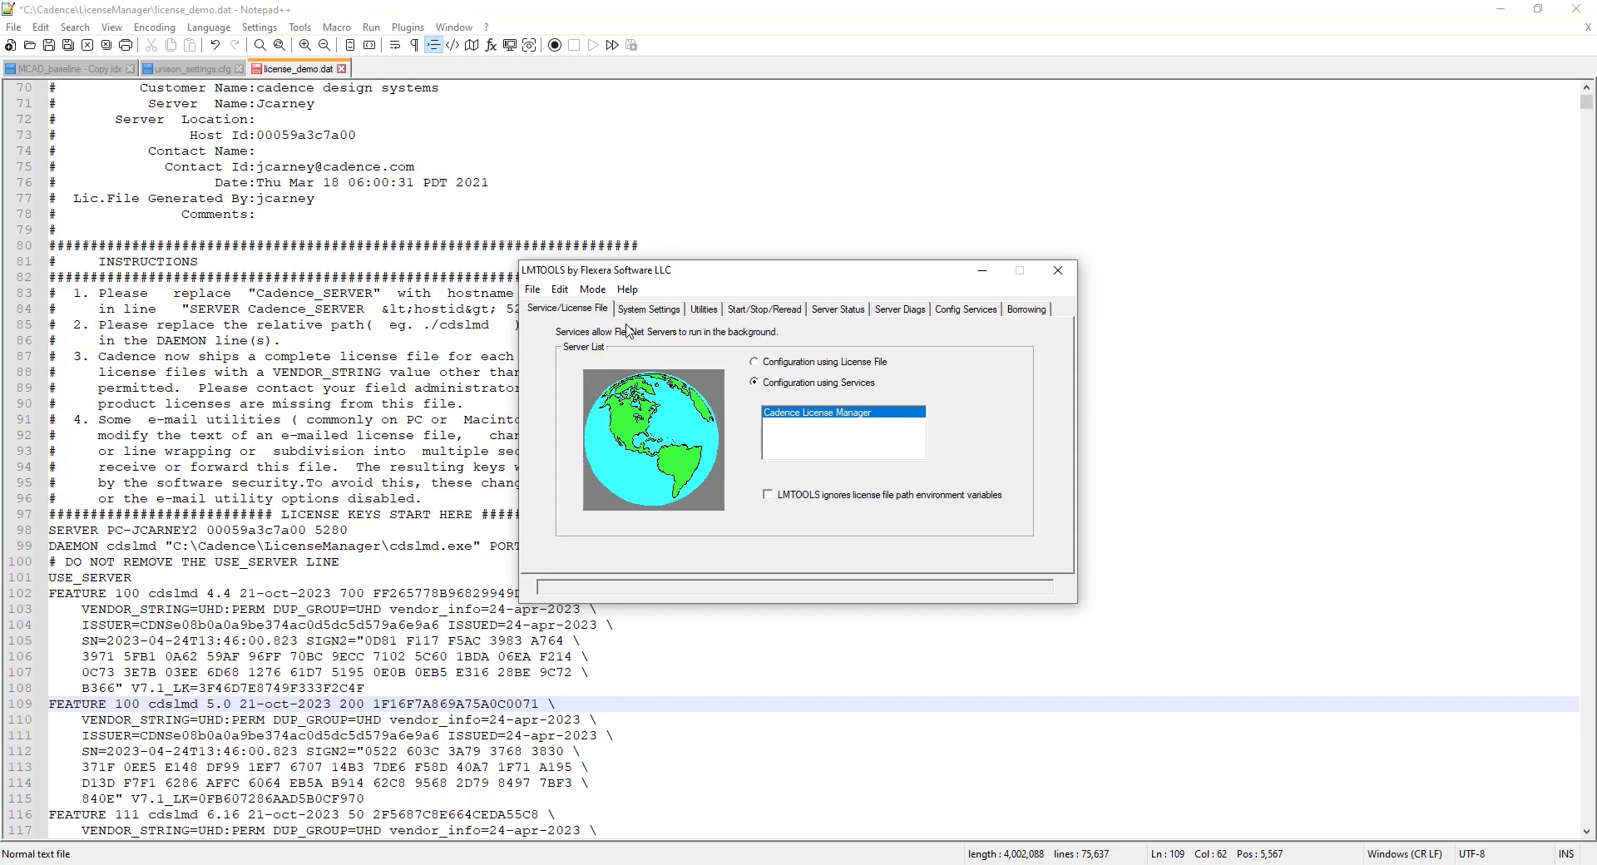
click(668, 308)
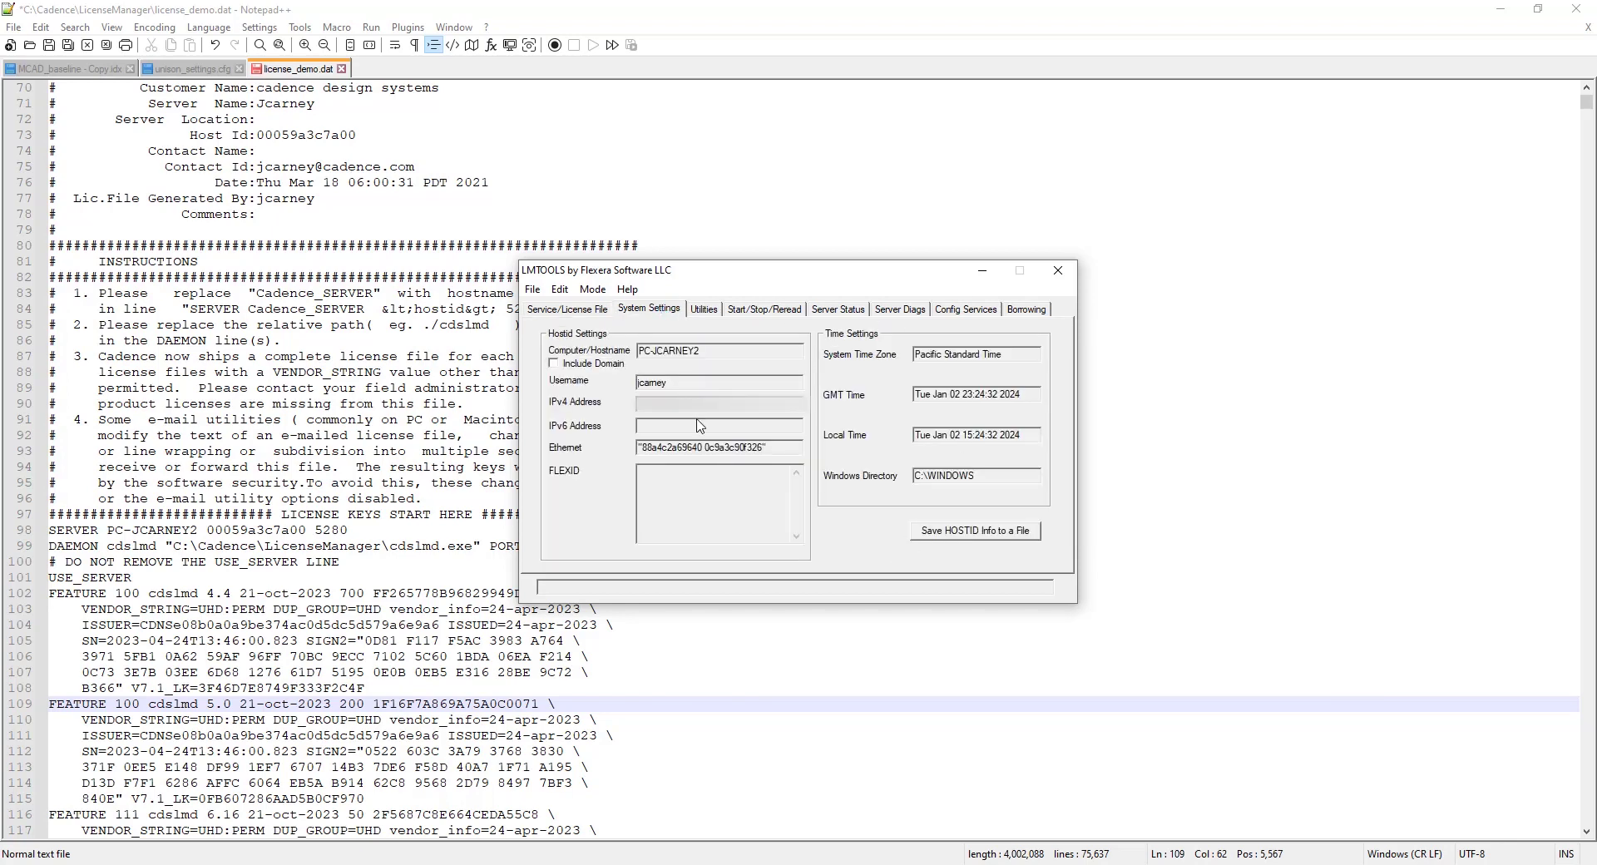
click(794, 311)
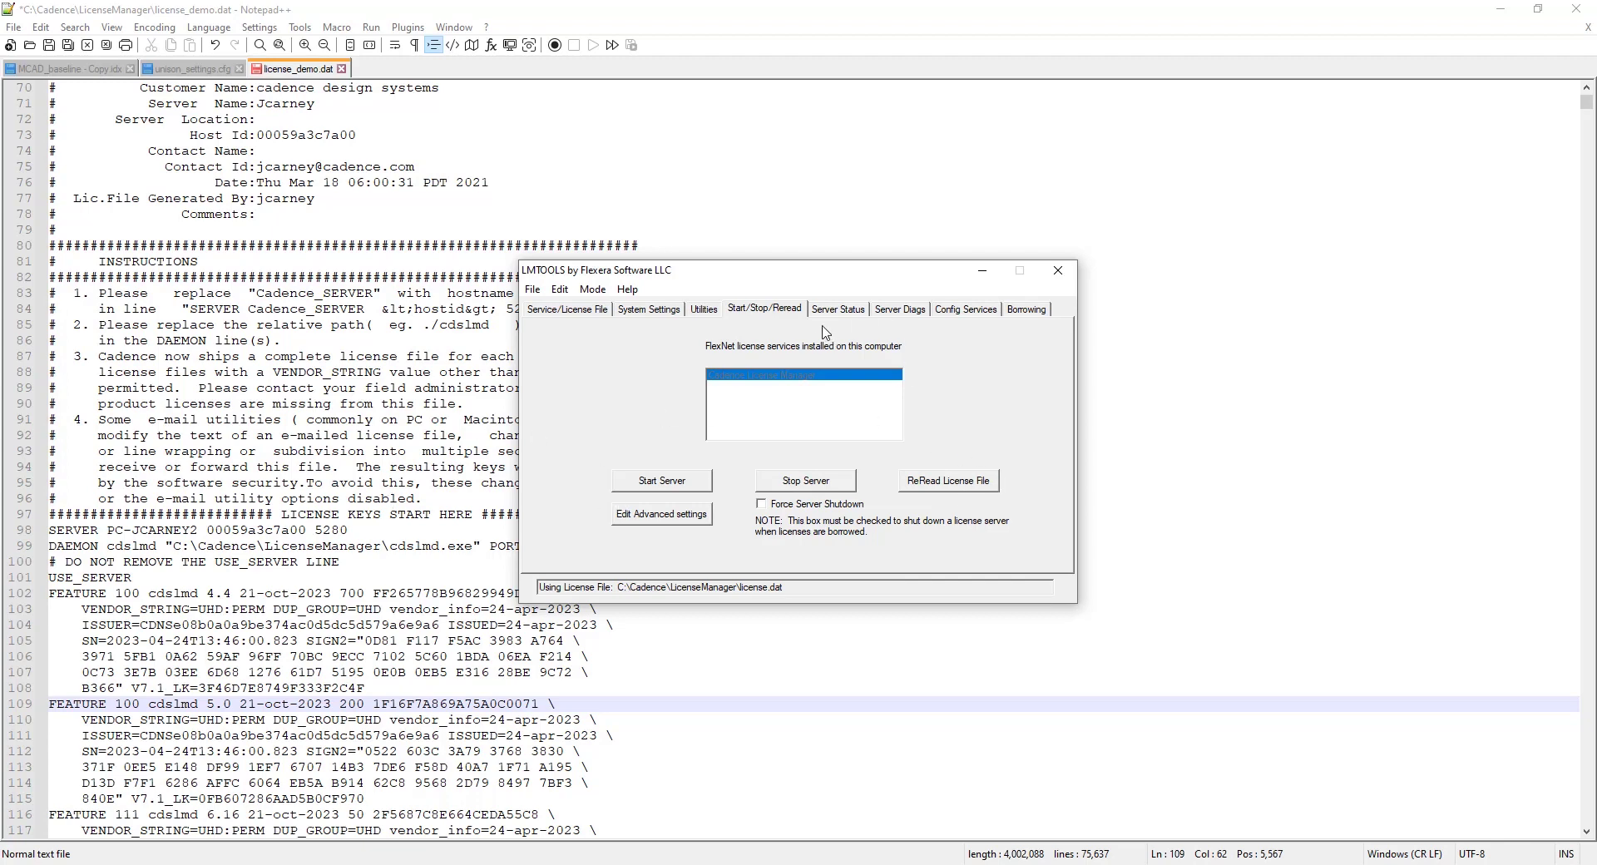
- Perform a status enquiry on the Server Status tab, showing the port-5280 server UP (MASTER), v11.14.1
click(881, 309)
click(839, 310)
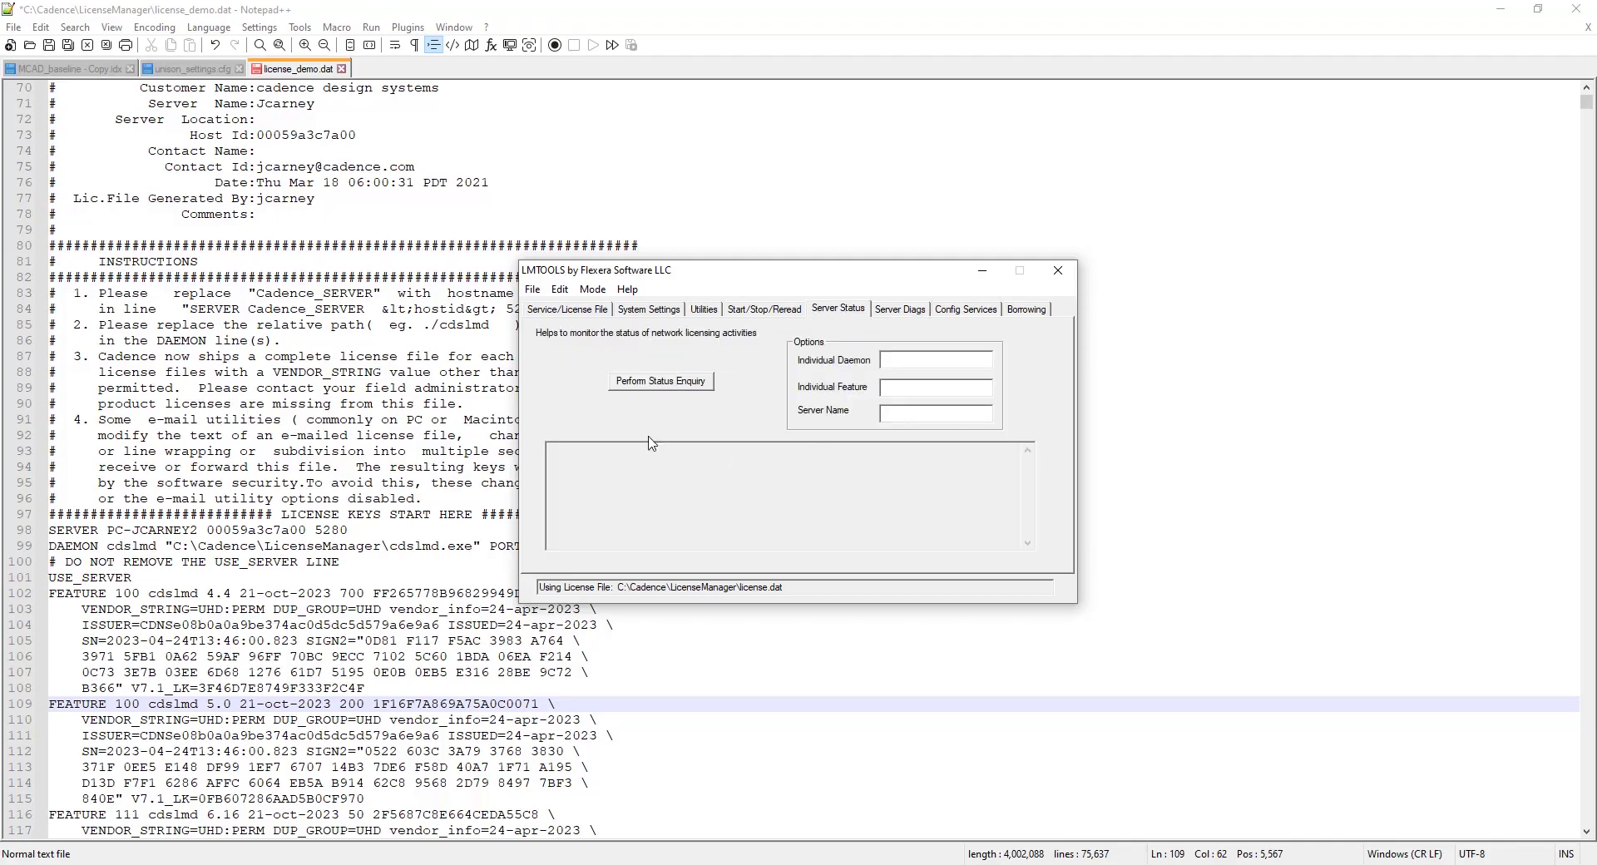
click(662, 383)
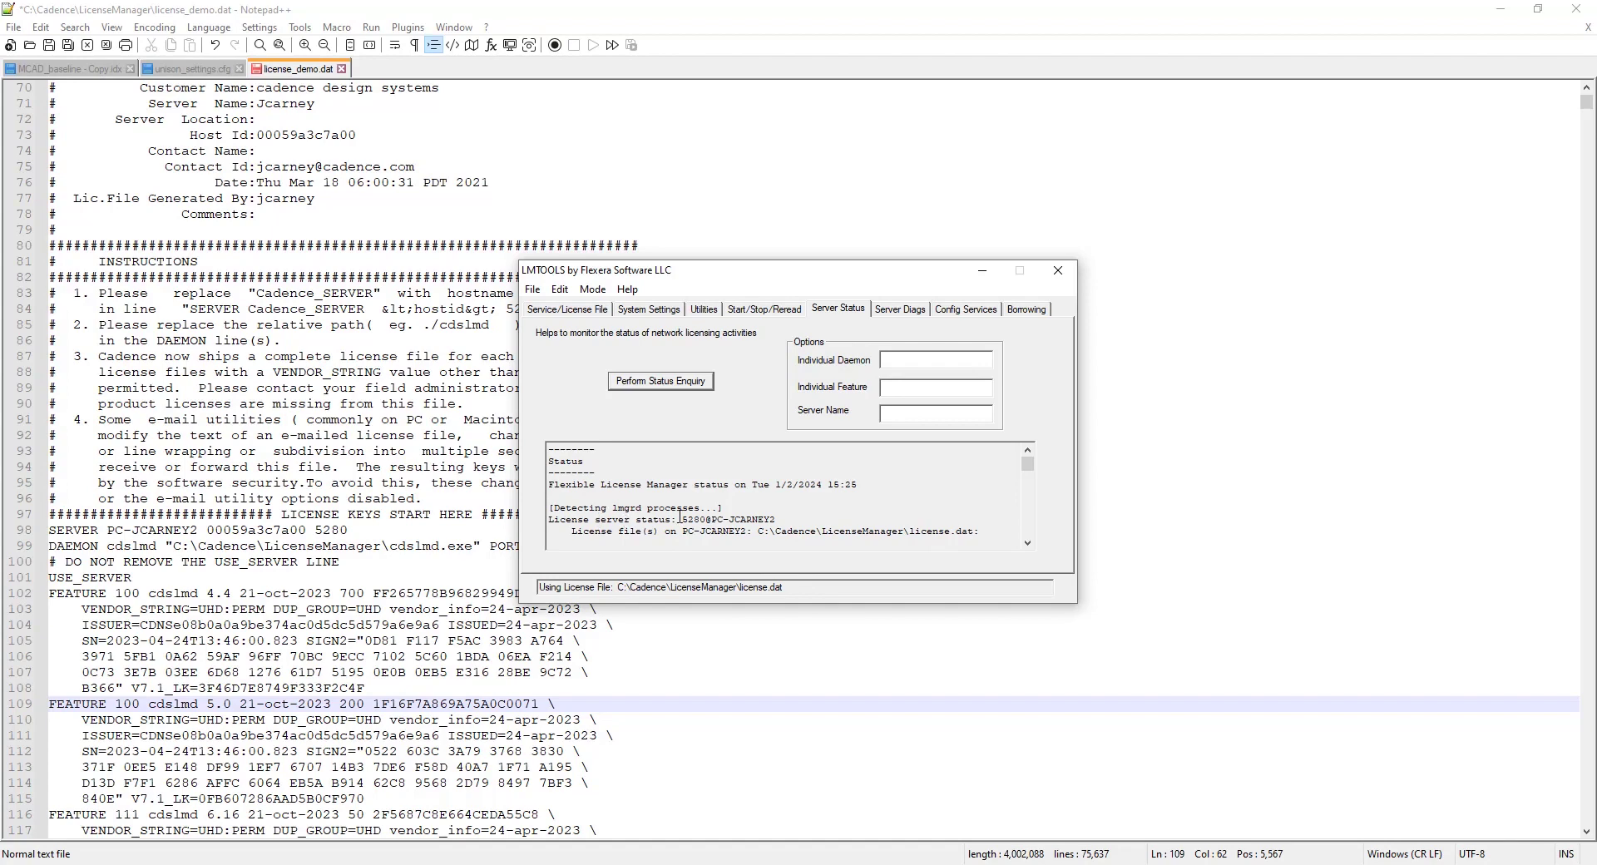
scroll(785, 509, down, 1)
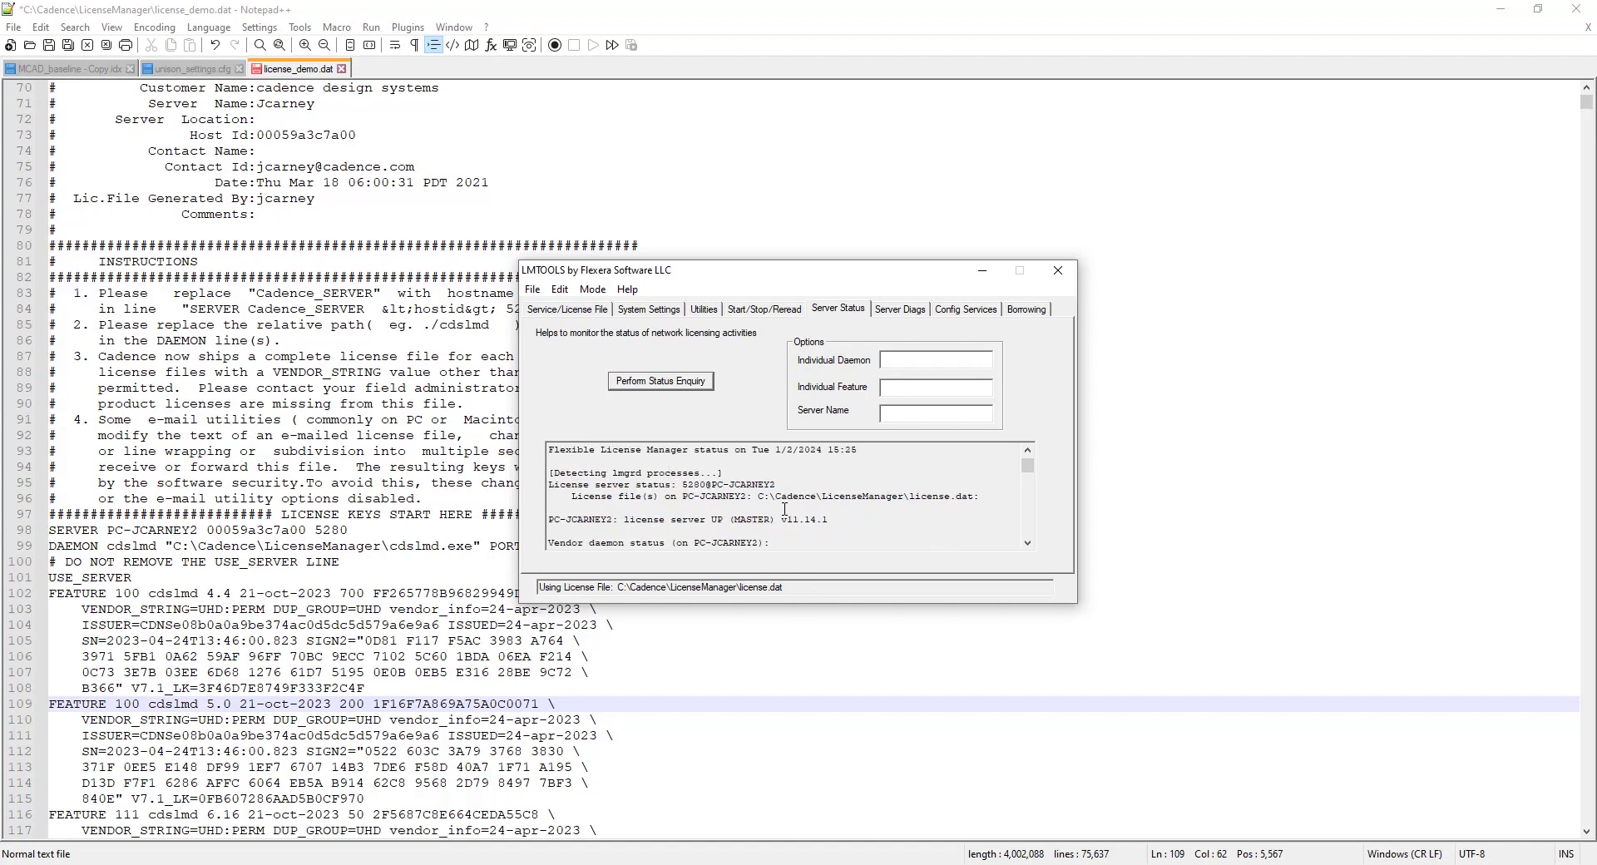